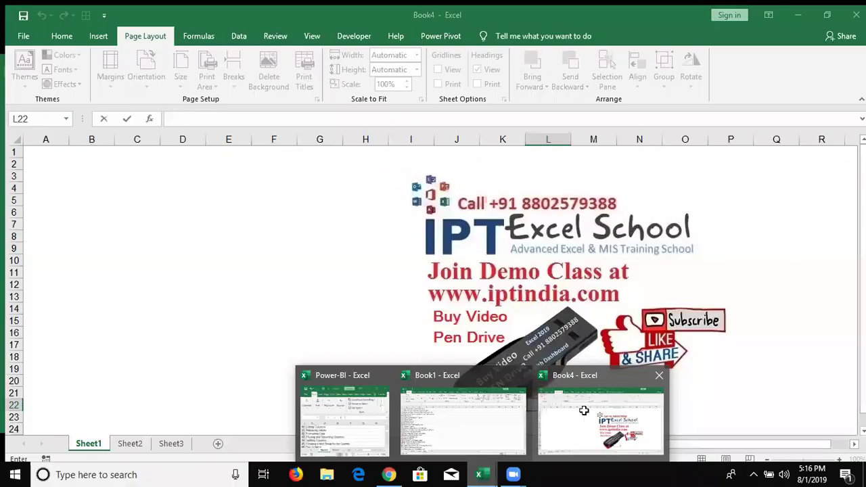
Bring the Book4 workbook to the front and return to cell A1 of Sheet1
click(582, 411)
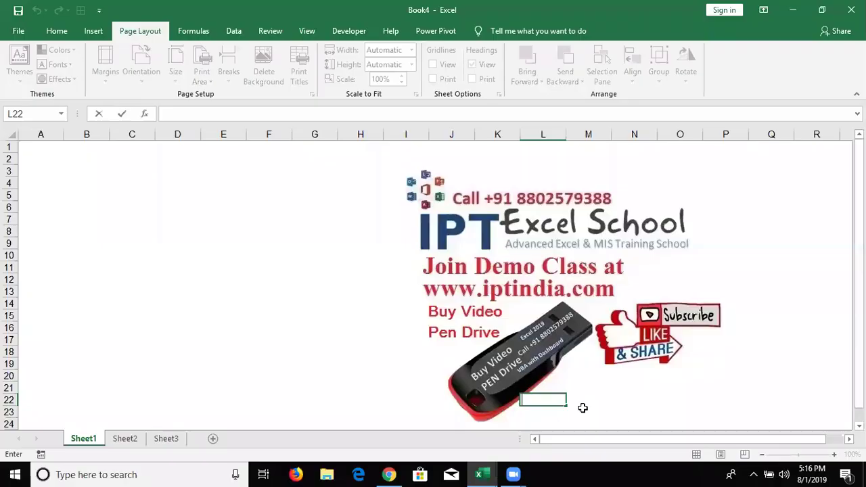
click(256, 205)
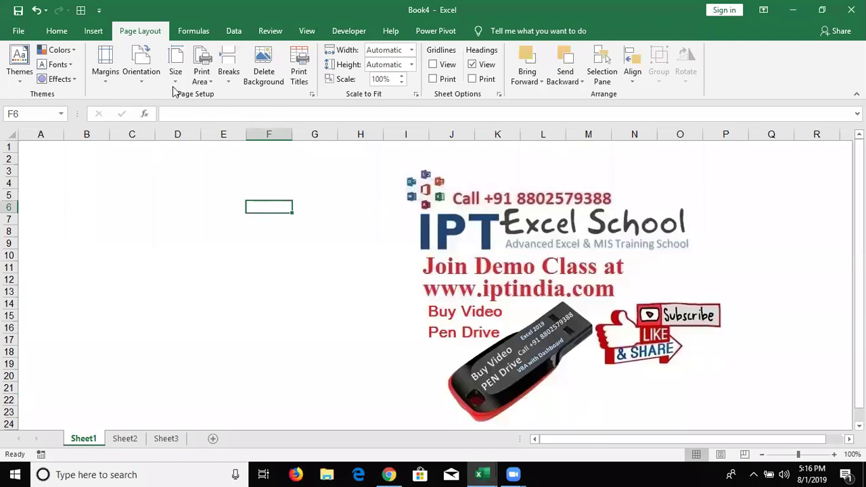
click(49, 224)
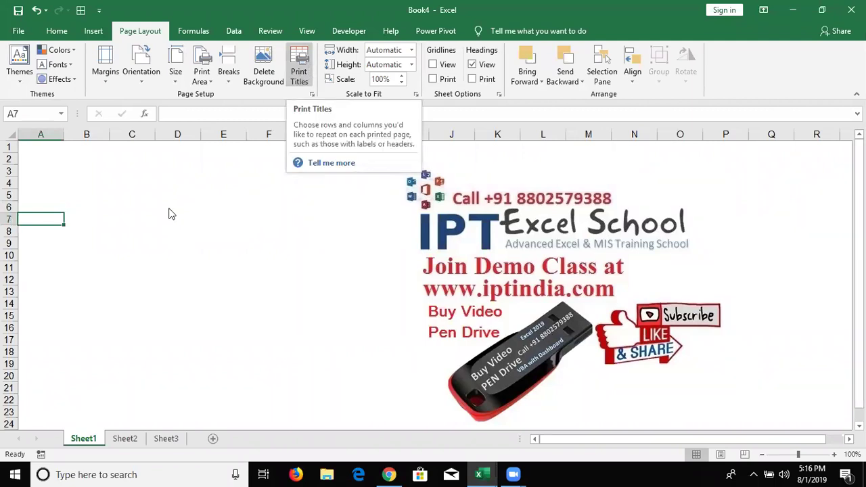
key(Up)
key(Up)
key(Up)
key(Up)
key(Up)
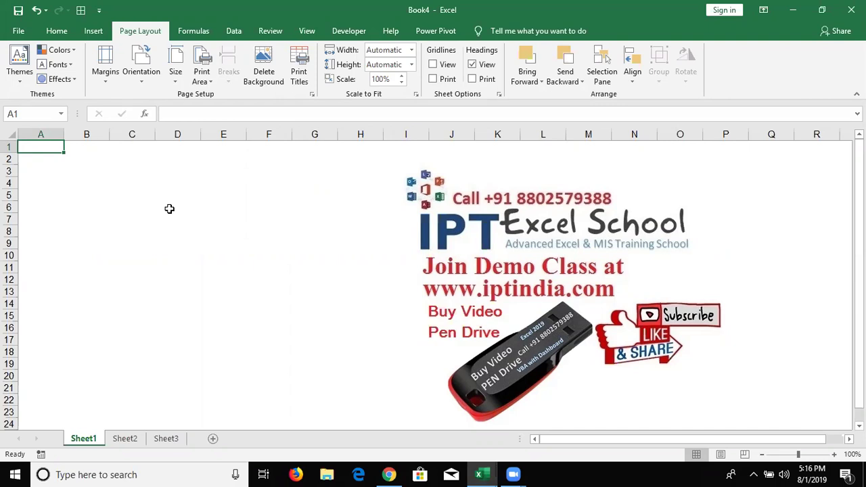
Enter =BAHTTEXT(152) in A1 to spell 152 out in Thai baht words
text(=b)
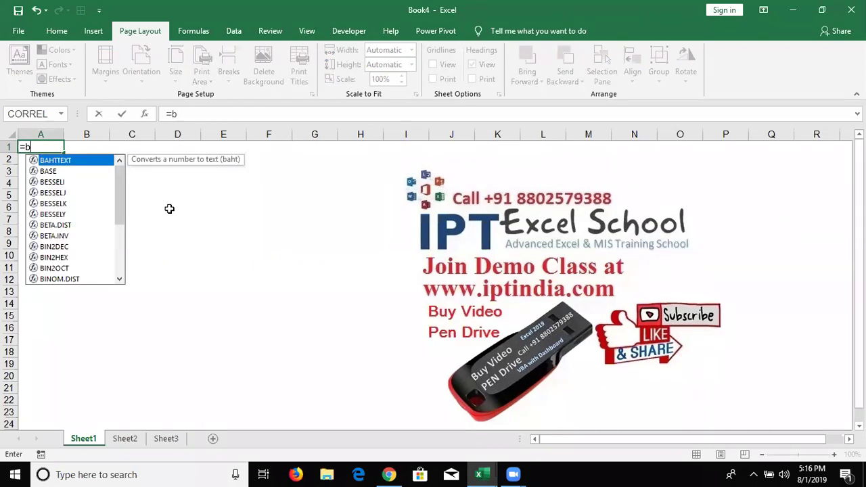
key(Tab)
text(152)
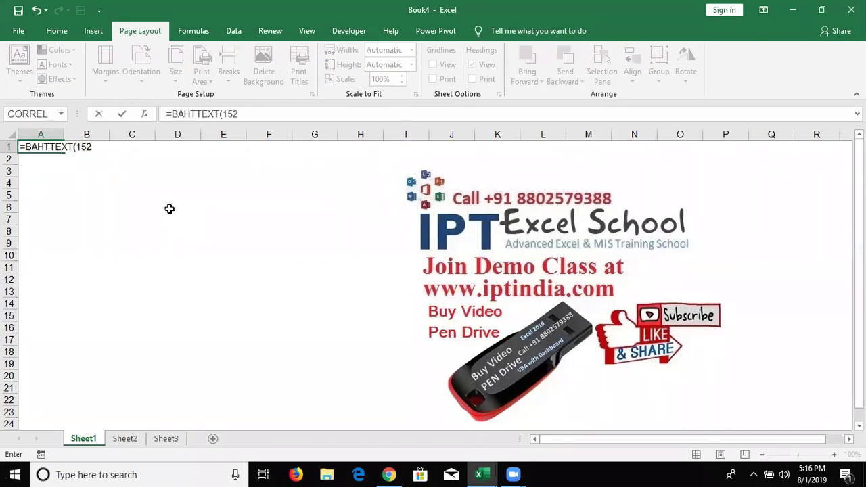
key(Return)
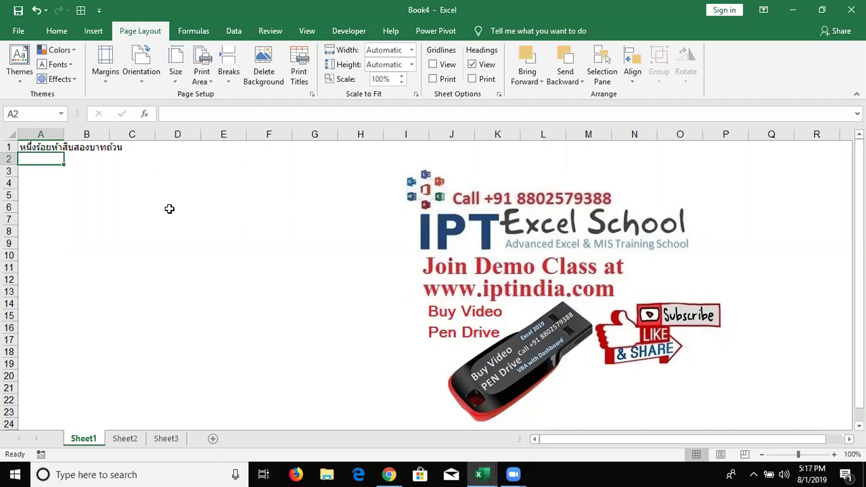
key(Up)
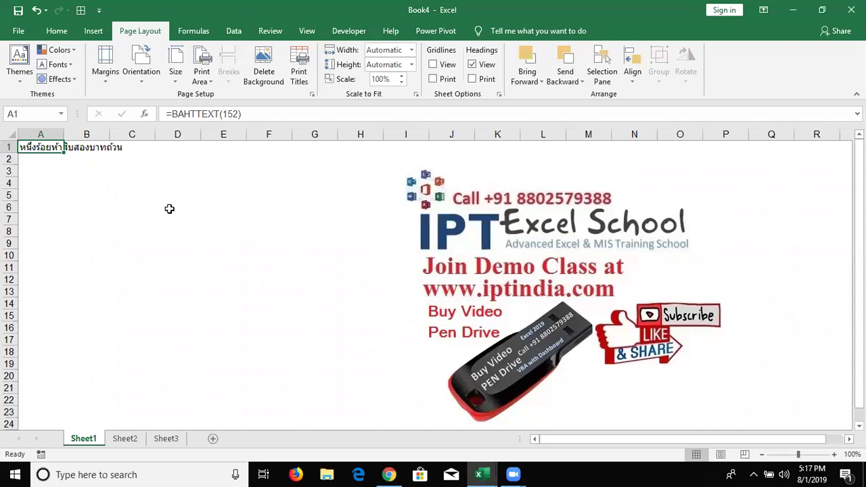
Enter the number 152 in cell A2
key(Return)
text(152)
key(Return)
key(Up)
key(Right)
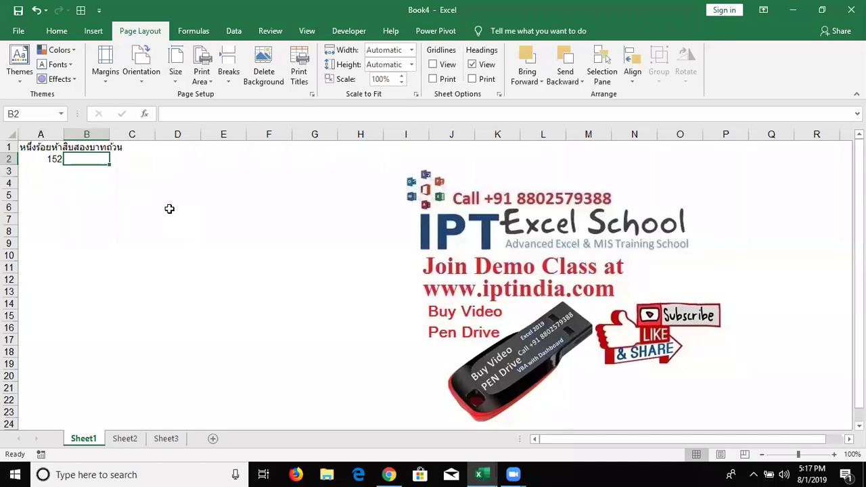
Type A in B4 and get its character code 65 with =CODE(B4) in C4
key(Down)
key(Down)
key(Left)
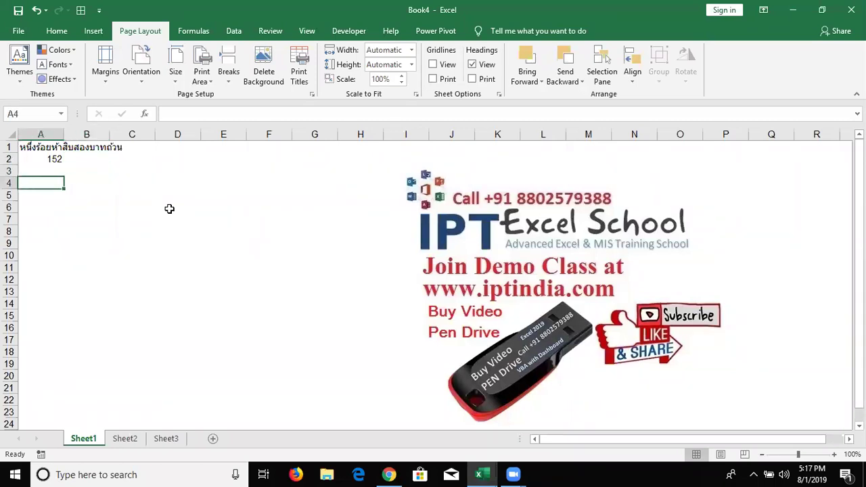
key(Right)
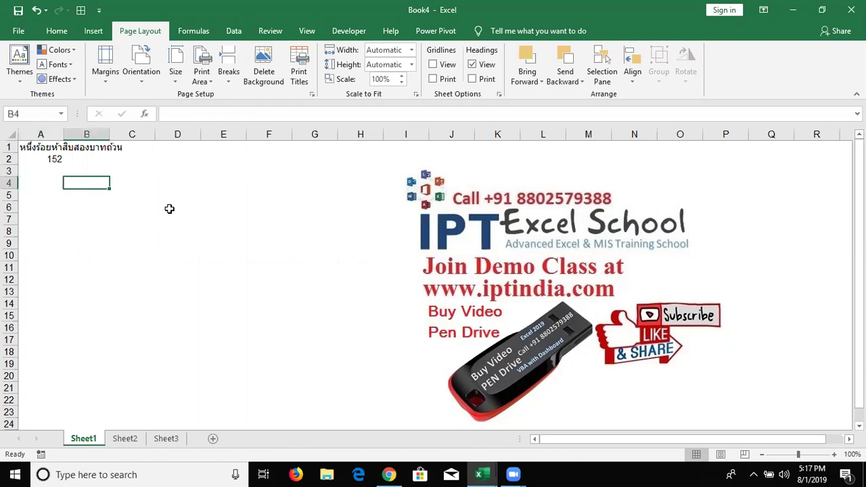
text(A)
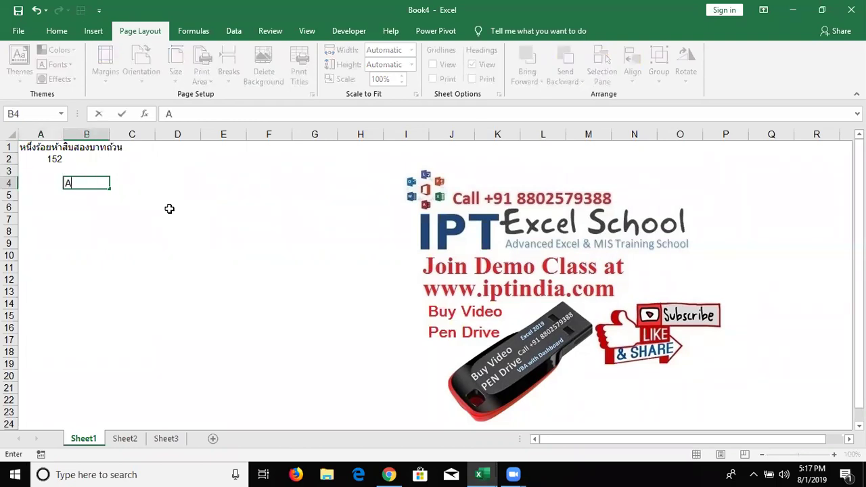
key(Tab)
text(=code)
key(Tab)
key(Left)
key(ctrl+Return)
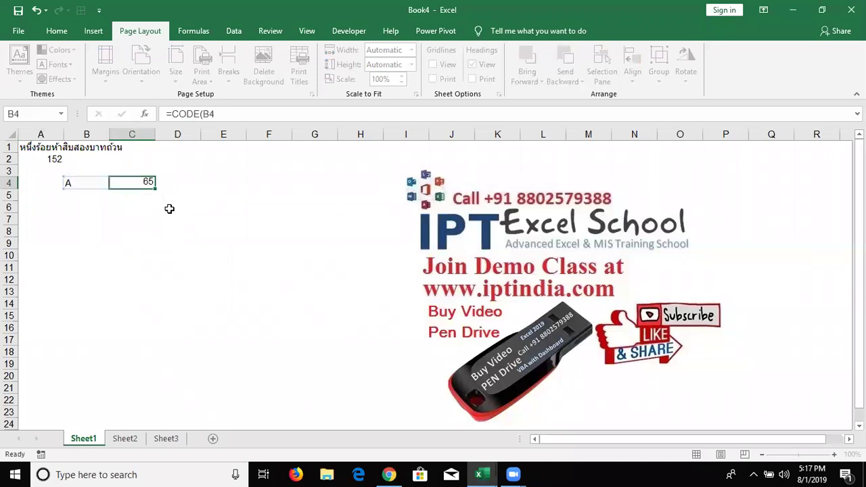
key(Left)
Convert the code back to A with =CHAR(C4) in D4
key(Right)
key(Right)
text(=ch)
key(Tab)
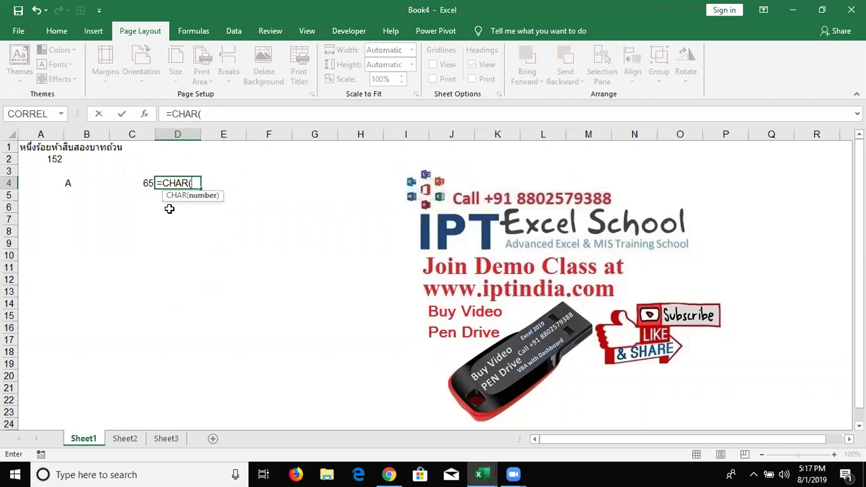
key(Left)
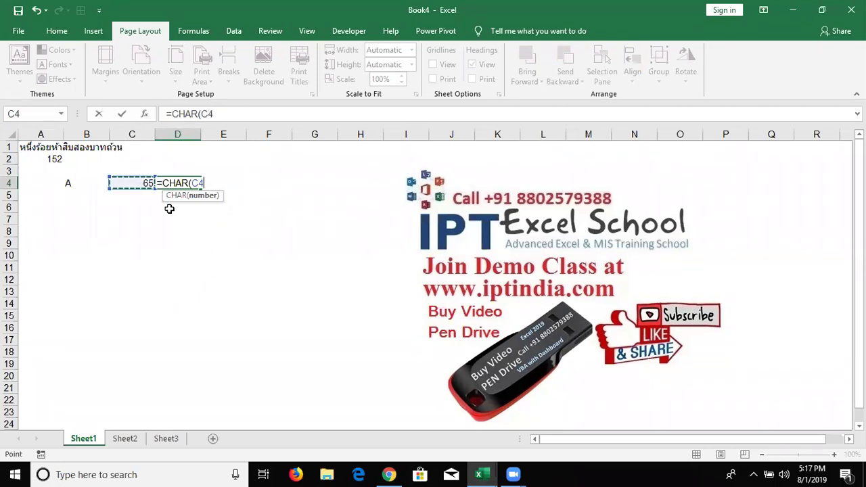
key(Return)
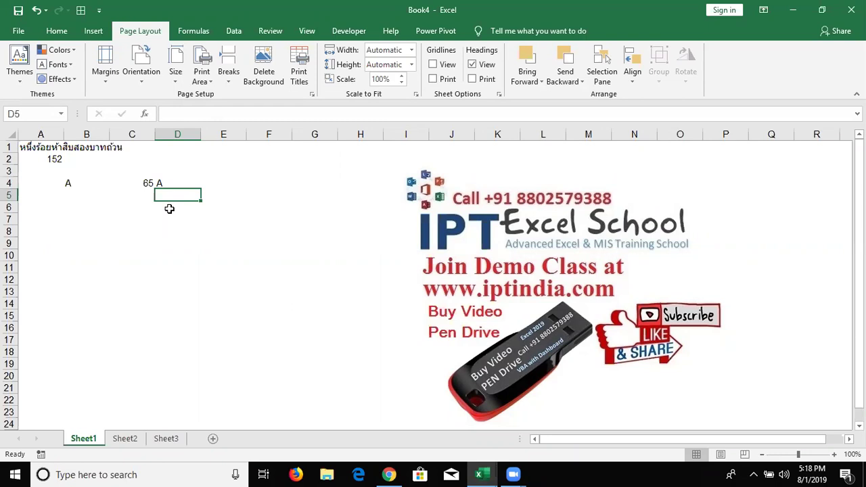
Type a first and last name separated by many spaces in B8
key(Left)
key(Left)
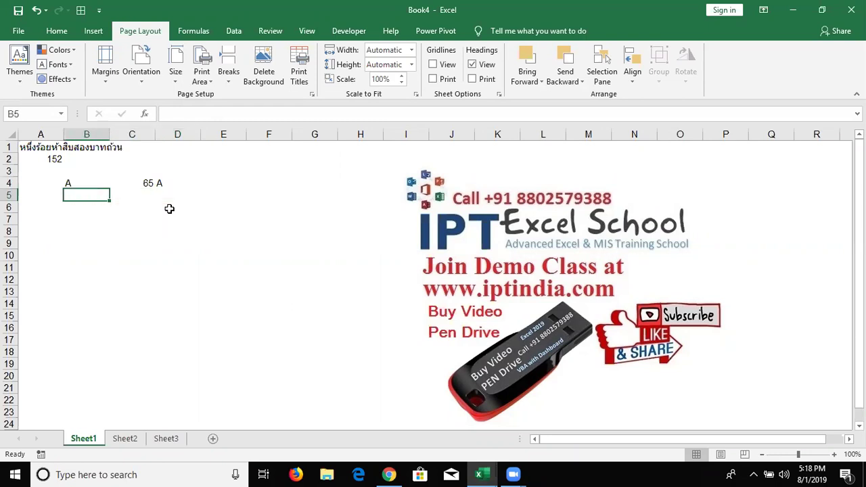
key(Left)
key(Down)
key(Down)
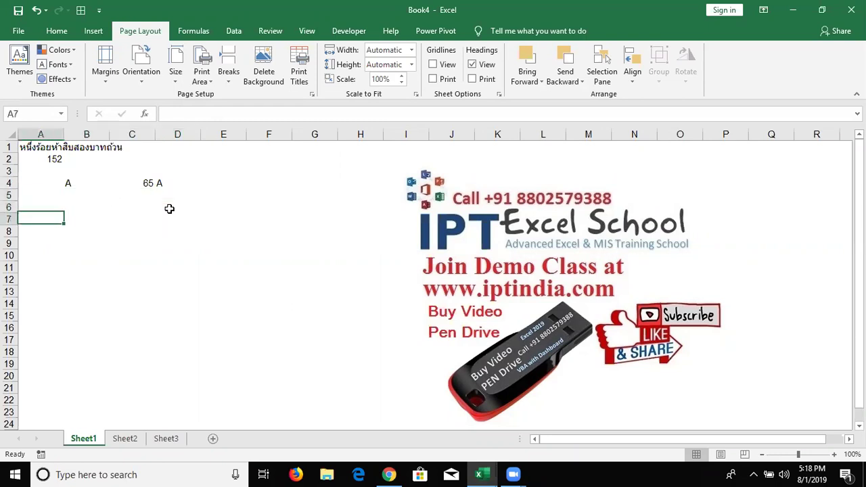
key(Right)
key(Left)
key(Down)
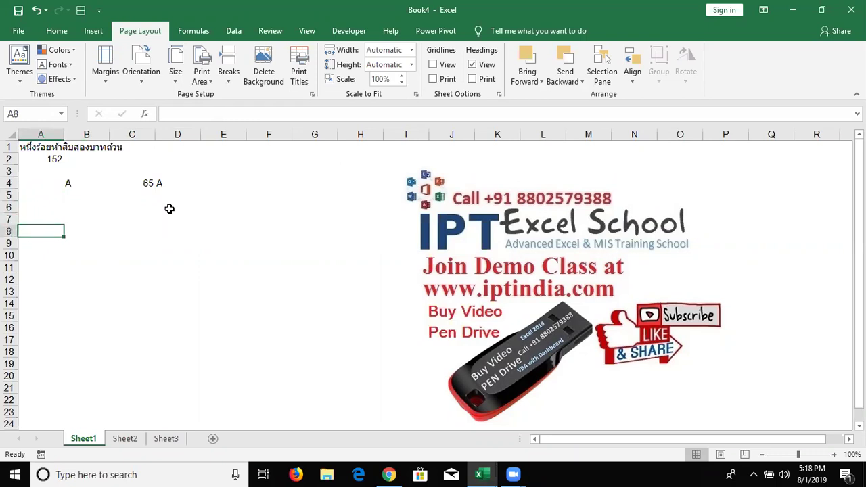
key(Right)
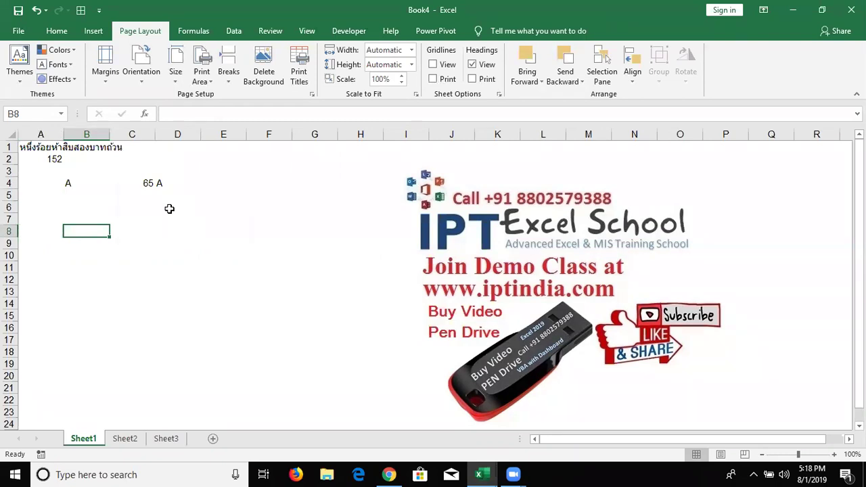
text(Sujeet          Kuma)
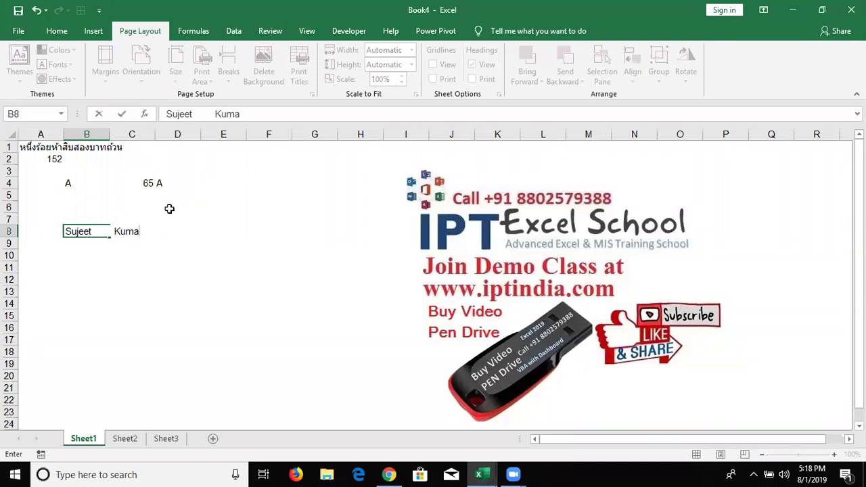
text(r)
key(Return)
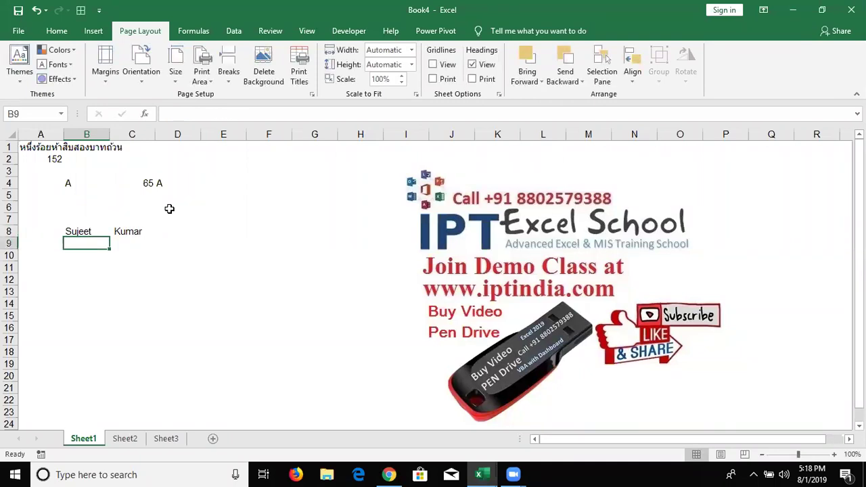
Enter the first name with leading spaces in B9 and the surname in B10
text(Sujeet)
key(Return)
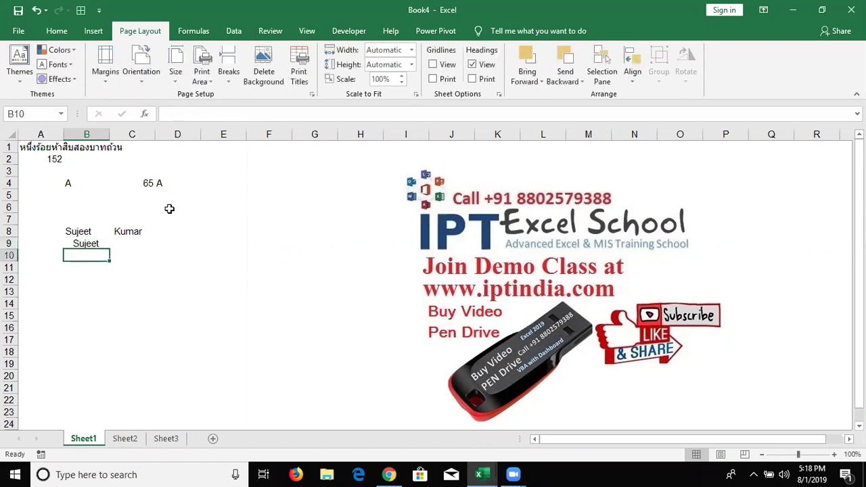
text(Kumar)
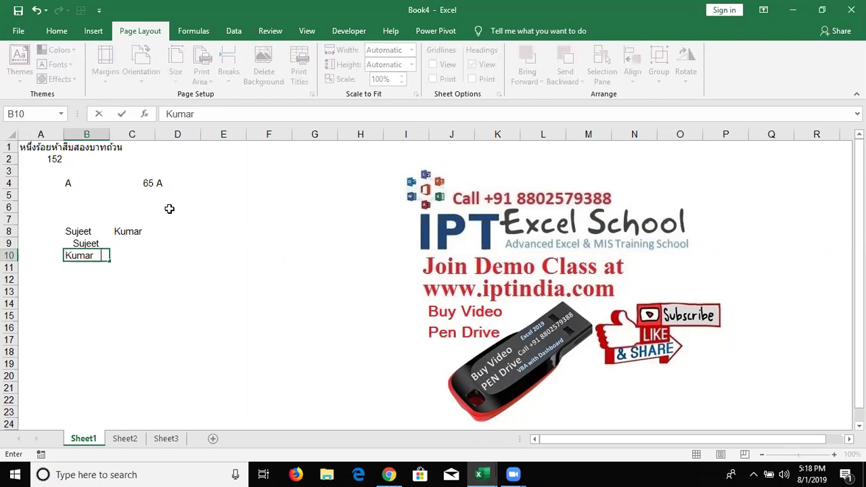
key(Return)
key(Up)
key(Up)
key(Up)
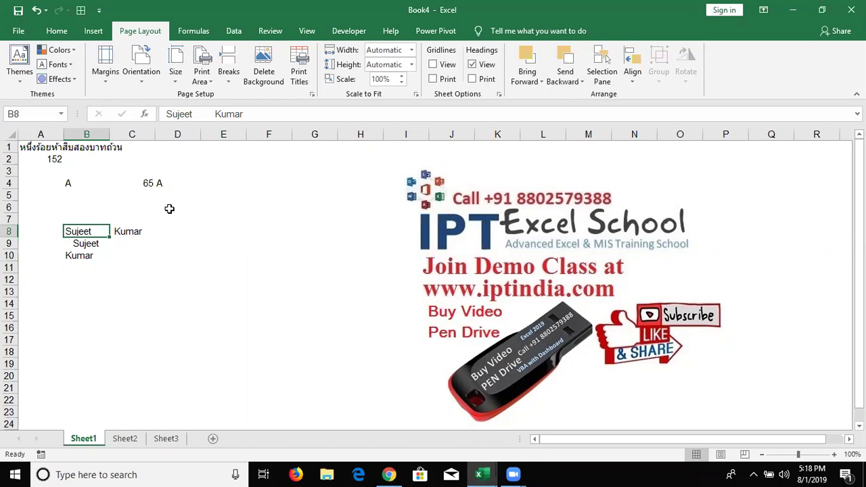
Enter =TRIM(B8) in C8 to strip the extra spaces from the name
key(Right)
key(Right)
key(Left)
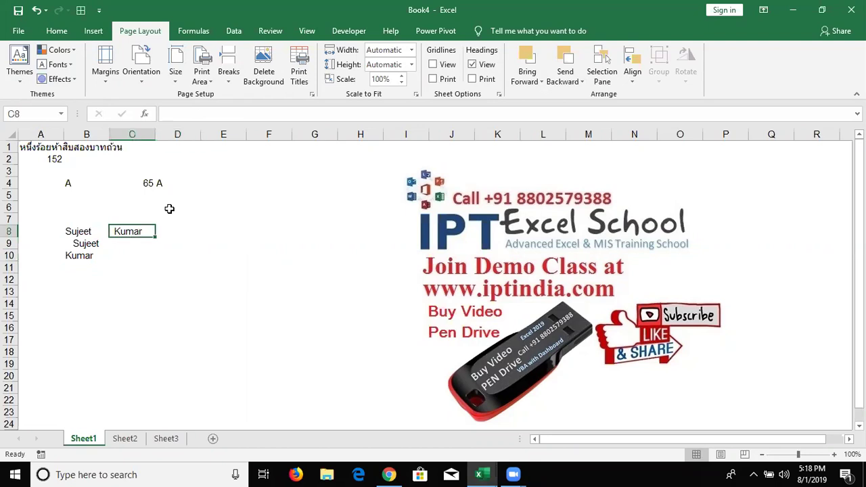
text(=)
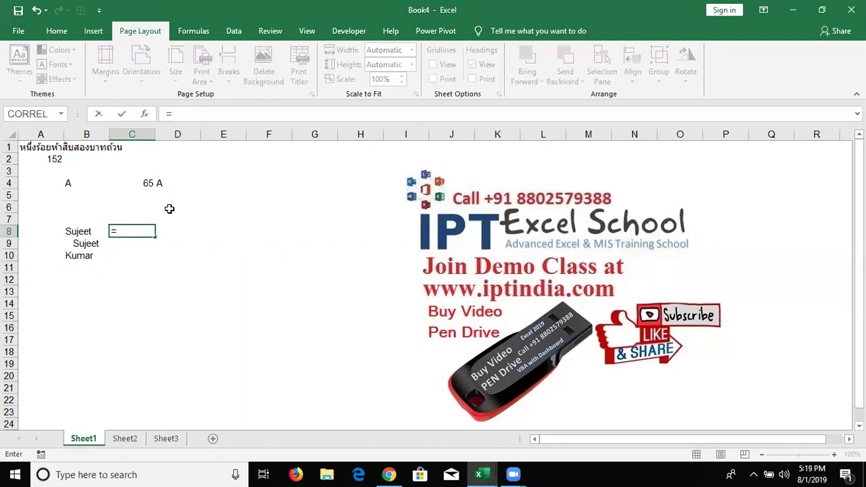
text(trim)
key(Tab)
key(Left)
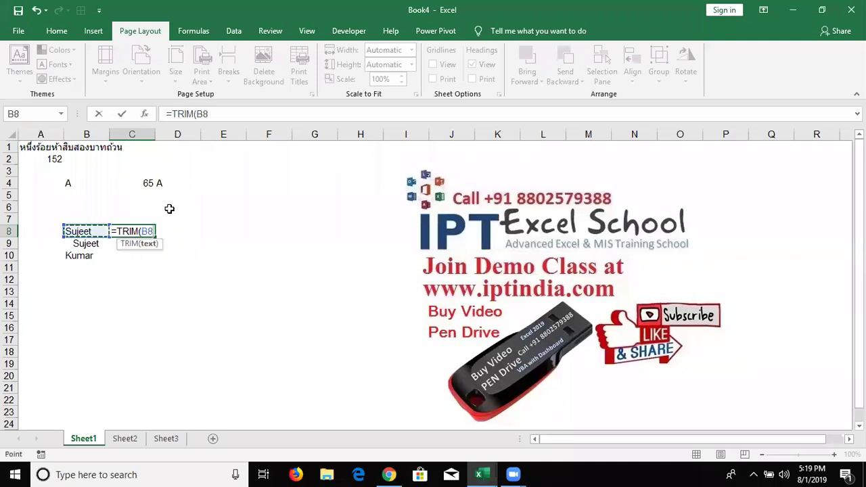
key(Return)
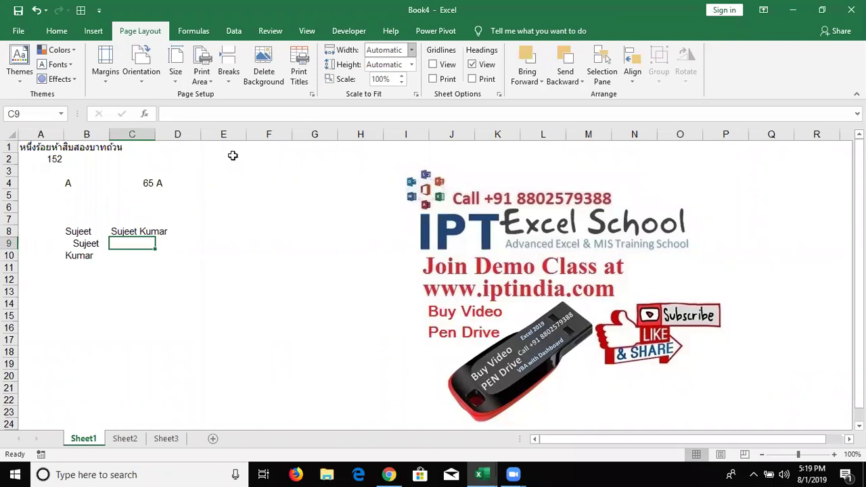
Fill the TRIM formula down through C8:C10 with Ctrl+D
key(alt+Tab)
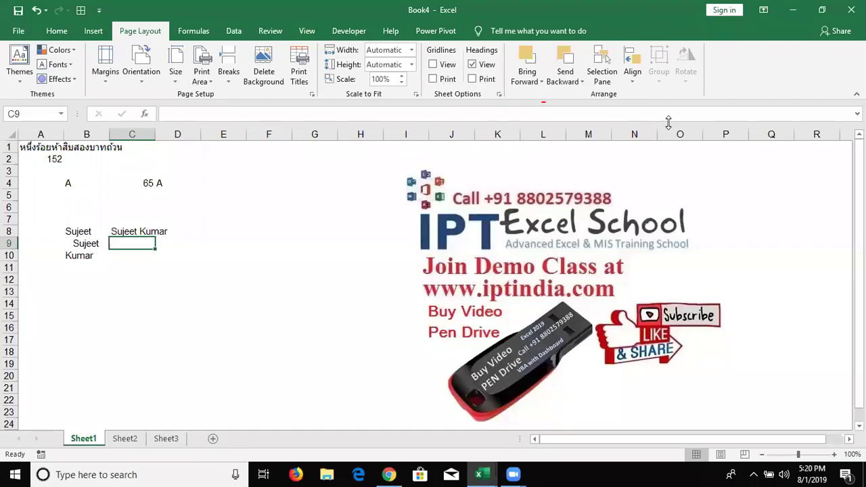
click(119, 240)
key(Left)
click(118, 234)
key(shift+Down)
key(shift+Down)
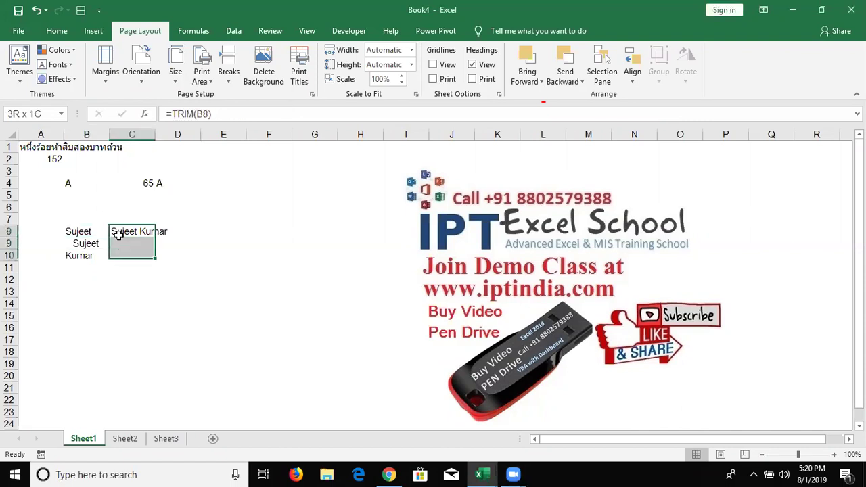
key(ctrl+d)
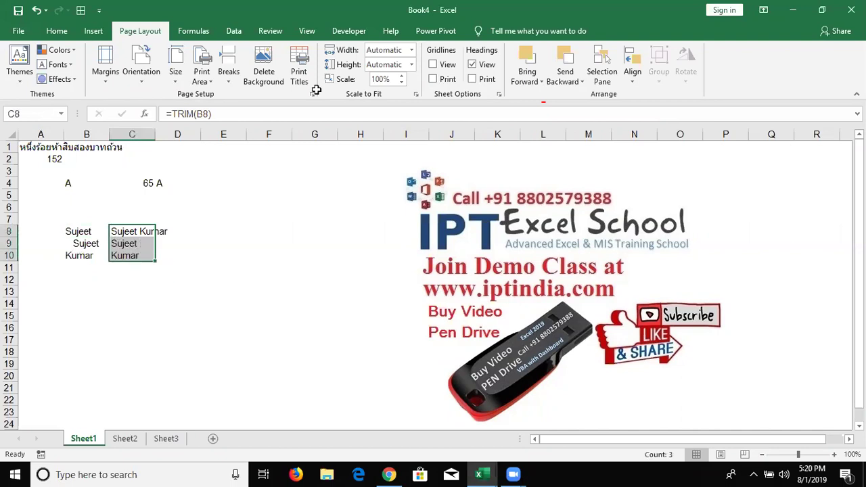
click(262, 177)
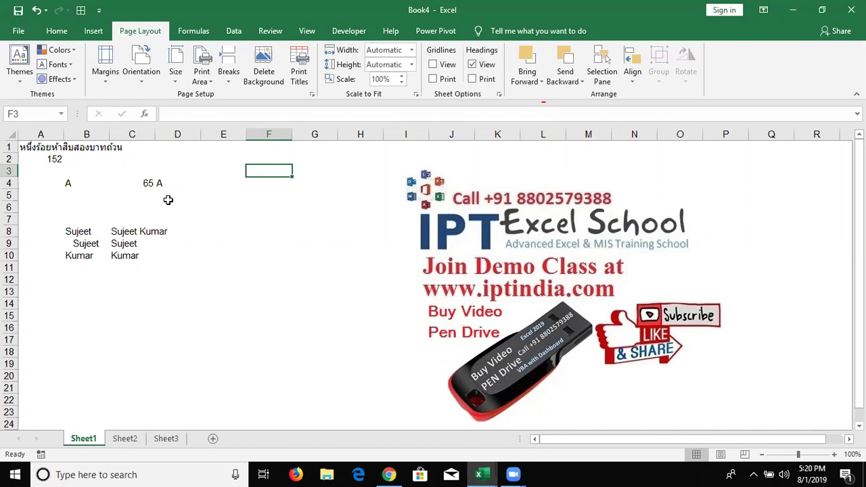
Enter a first and last name on two lines within cell B12
key(Down)
key(Down)
key(Down)
key(Down)
key(Down)
key(Down)
key(Down)
key(Left)
key(Left)
key(Left)
key(Left)
key(Up)
key(Up)
key(Up)
key(Up)
key(Up)
key(Down)
text(sujeet)
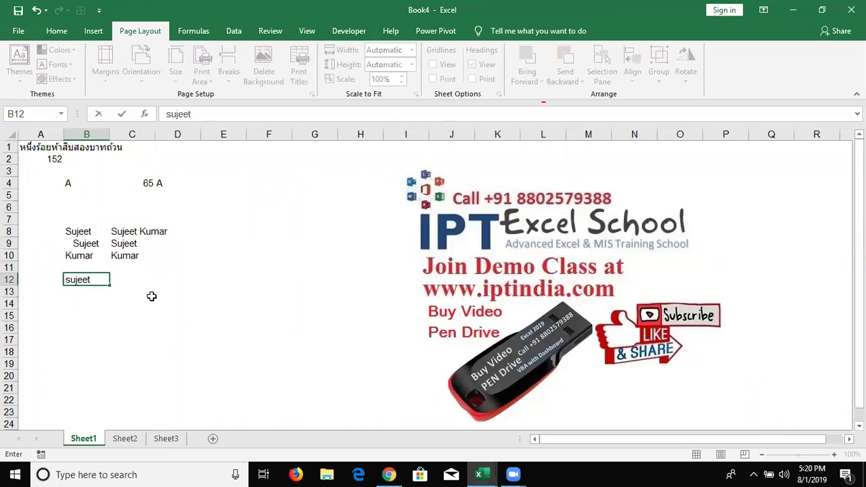
key(Return)
text(Kumar)
key(Return)
key(Up)
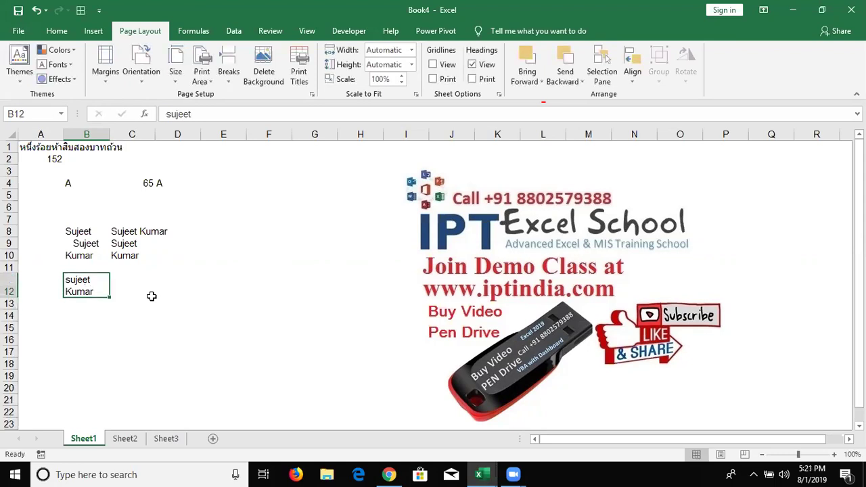
Enter =TRIM(B12) in C12, which joins the two lines without a space
click(152, 296)
text(=)
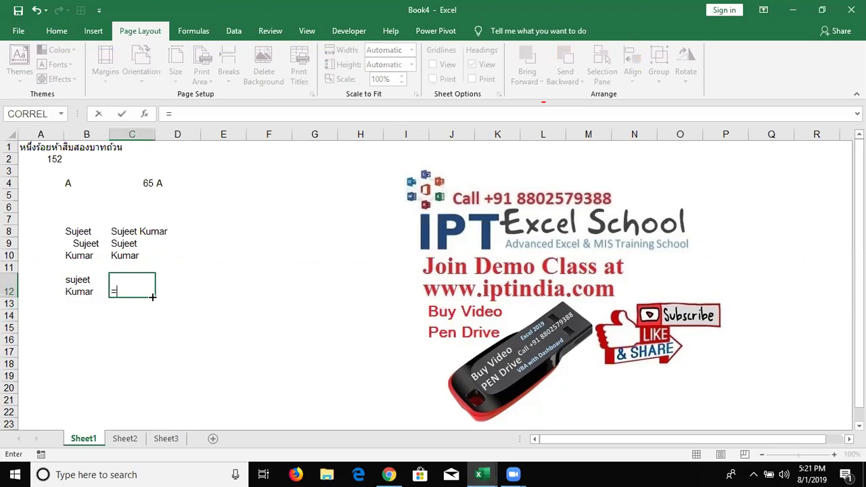
text(tr)
key(Down)
key(Down)
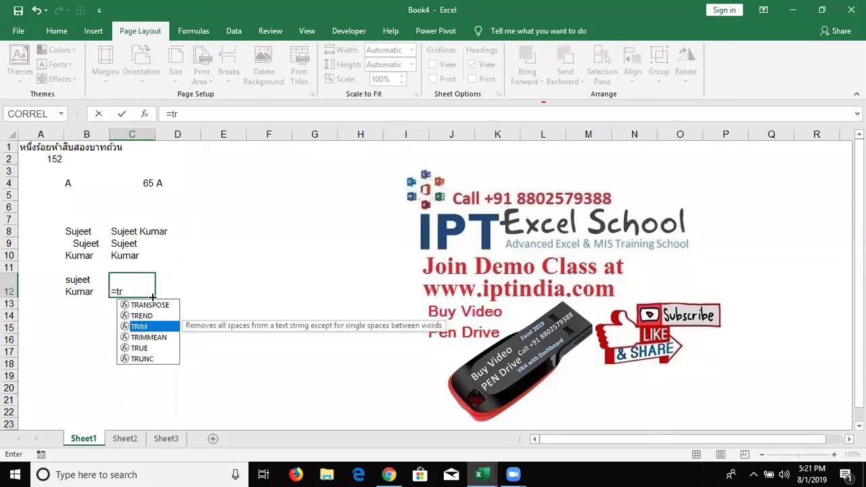
key(Tab)
key(Left)
text())
key(Return)
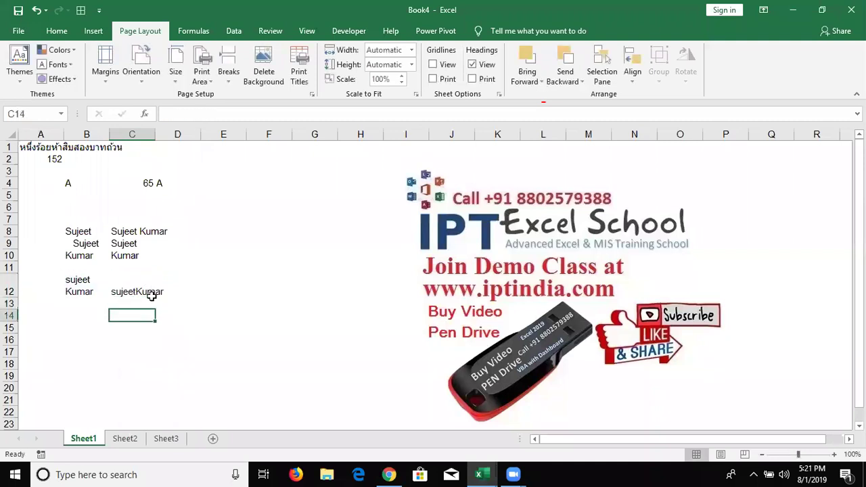
key(Up)
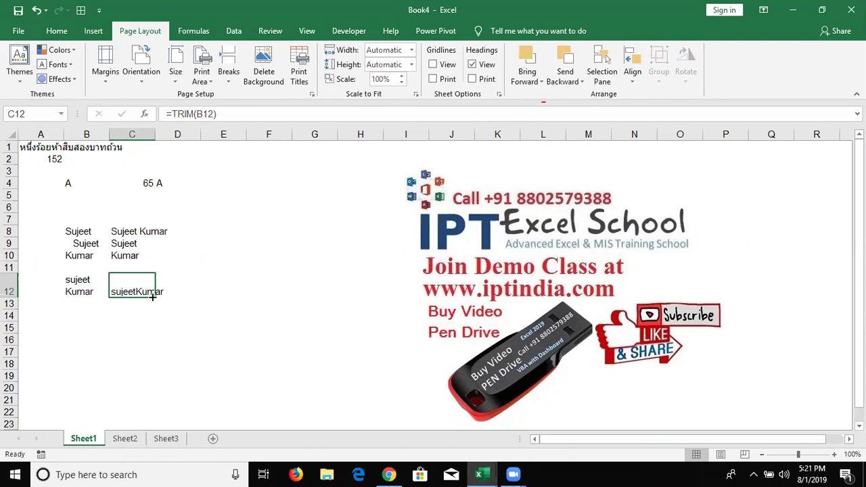
key(Down)
Count the characters of C12 with =LEN(C12) in C13, returning 12
text(=)
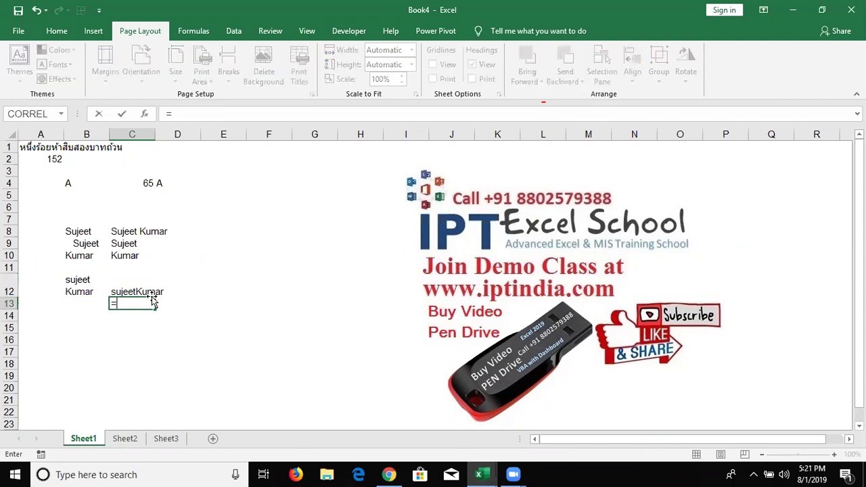
text(le)
key(Down)
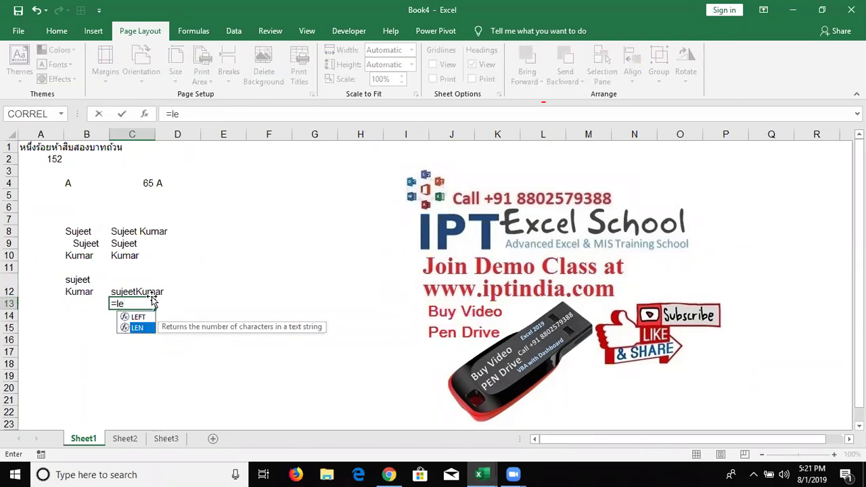
key(Tab)
key(Up)
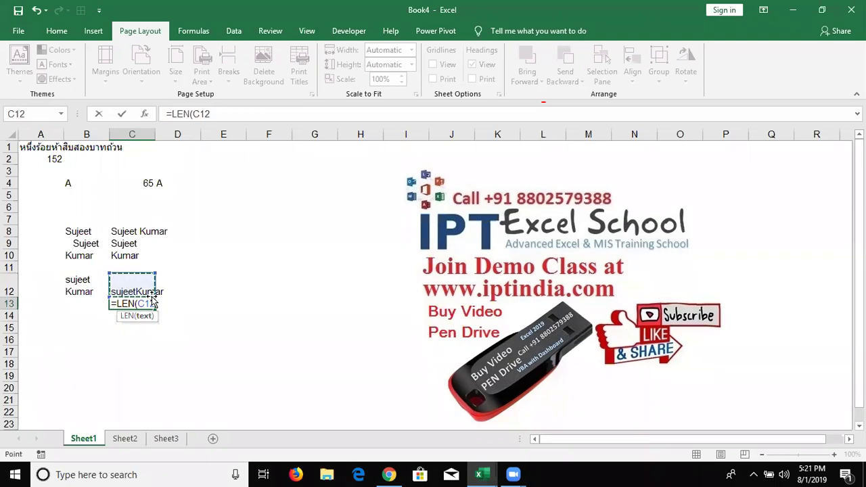
key(Return)
key(Up)
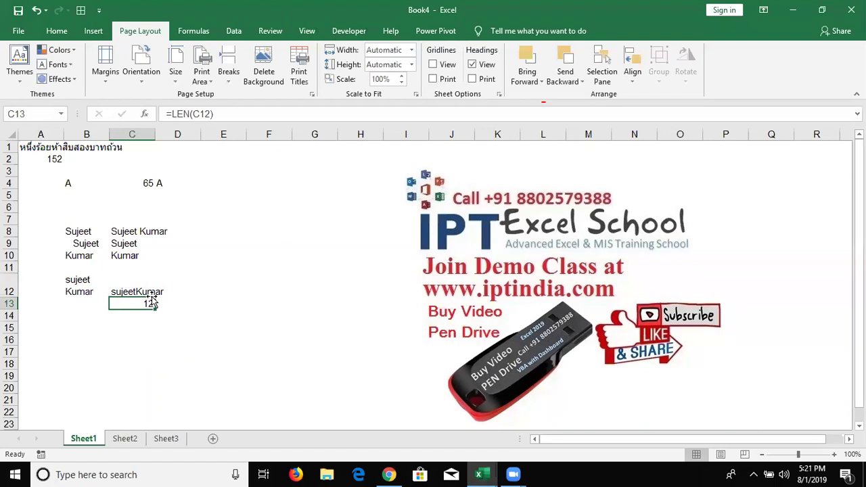
key(Right)
key(Left)
Move the count cell to D18, then undo so it stays in C13
drag(152, 298, 183, 364)
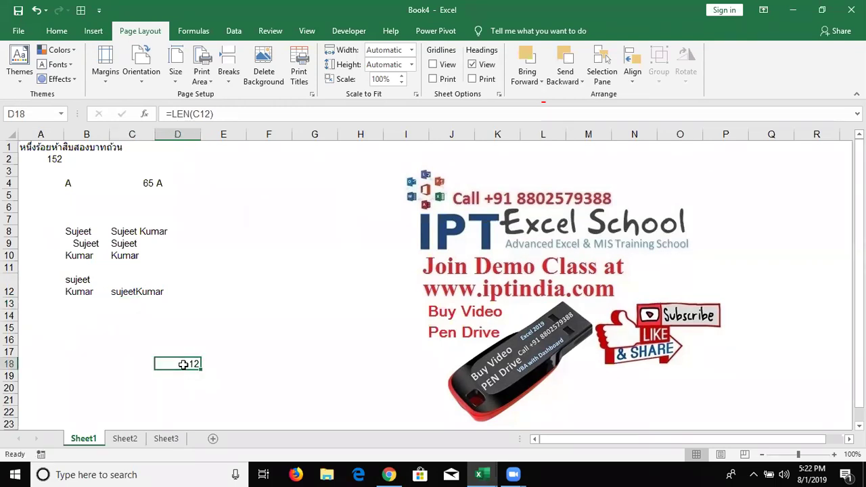
key(ctrl+z)
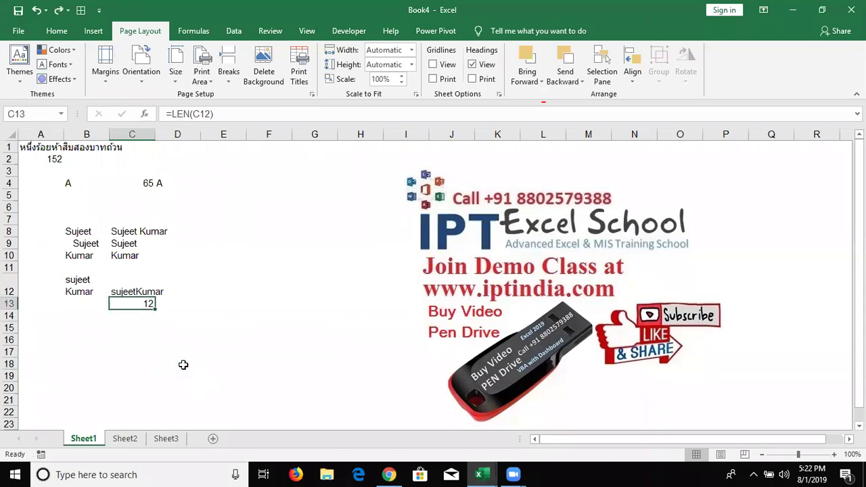
key(XF86AudioLowerVolume)
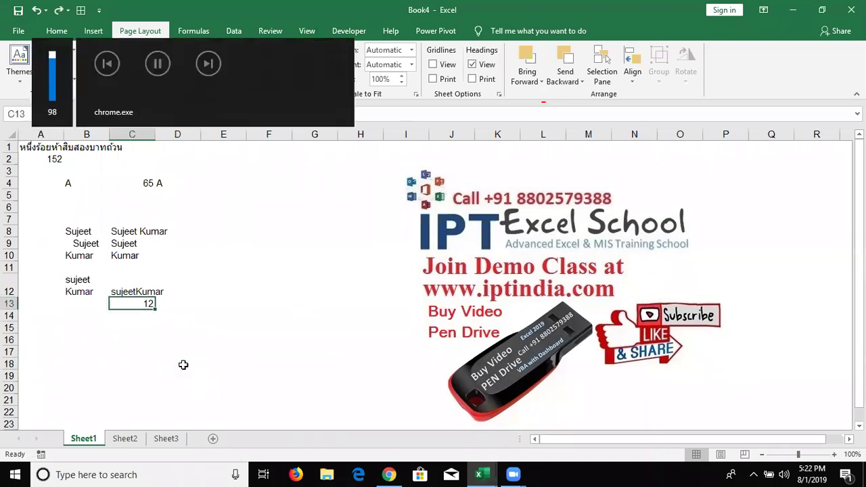
click(202, 316)
key(Left)
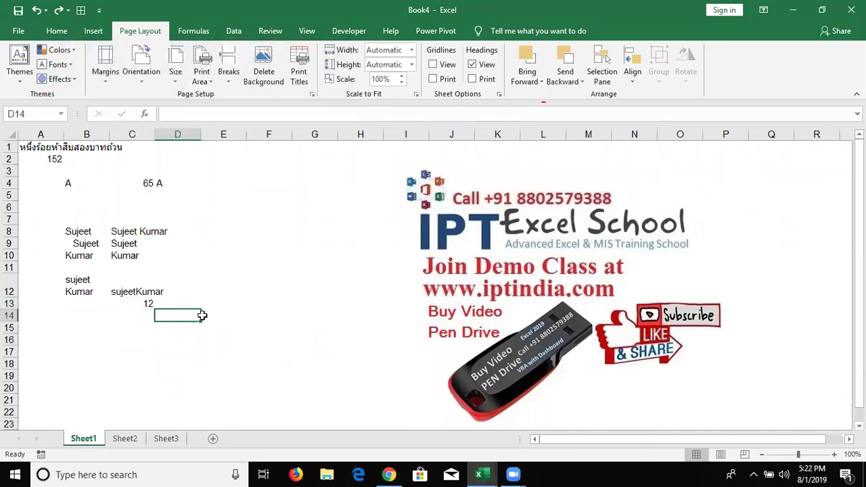
key(Left)
key(Left)
key(Up)
key(Up)
key(Right)
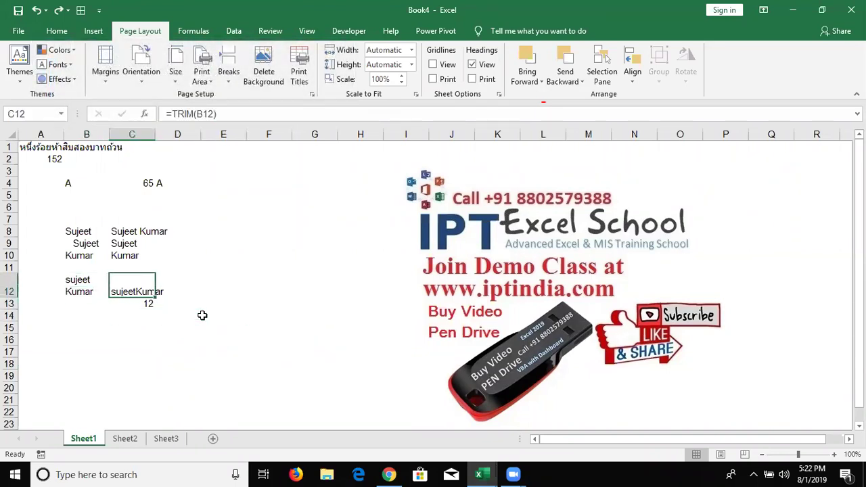
key(Right)
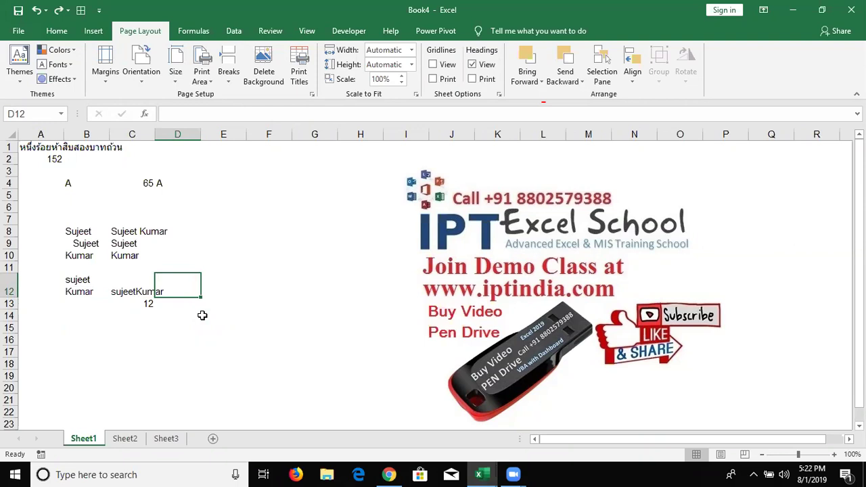
Enter =CLEAN(C12) in D12 to remove the line-break character
text(=)
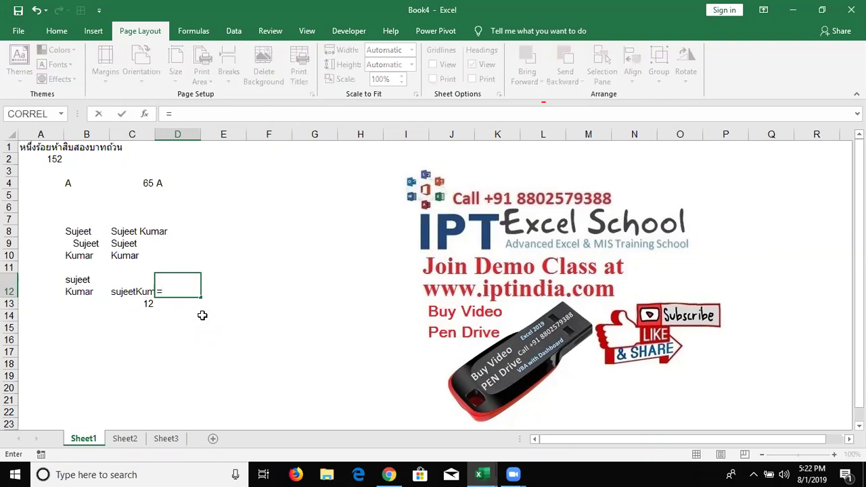
text(cl)
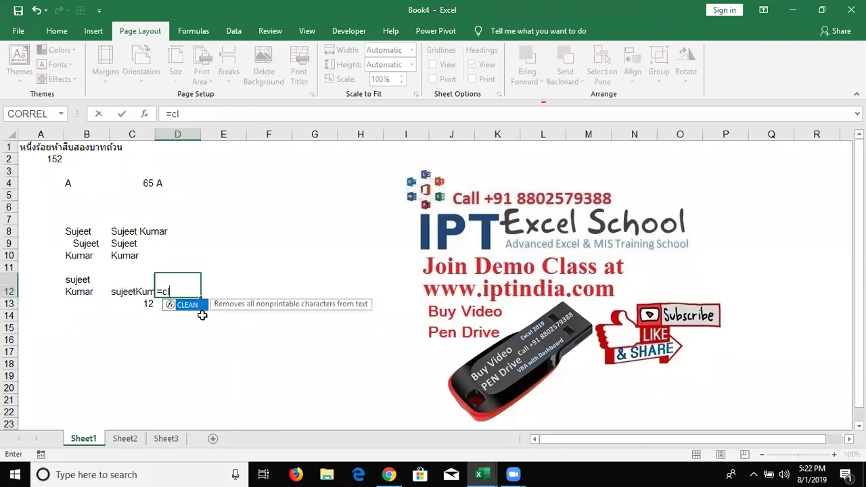
key(Tab)
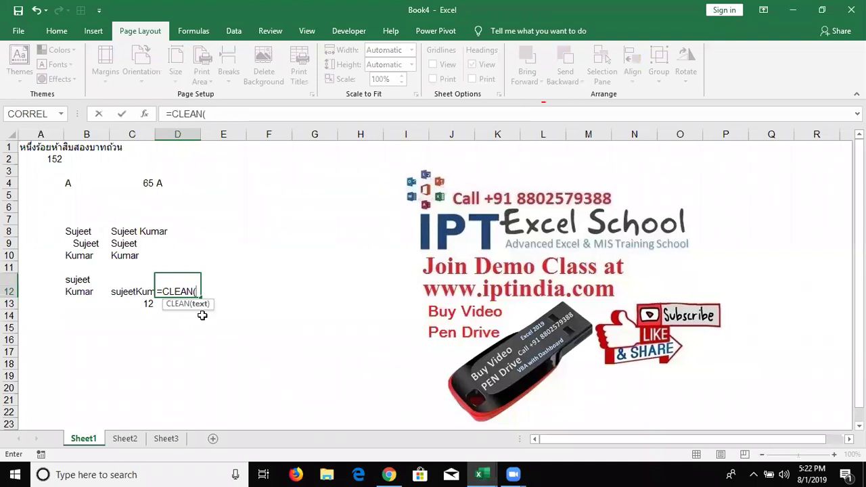
key(Left)
key(Return)
key(Up)
Count D12's characters with =LEN(D12) in D13, returning 11
key(Down)
text(=len)
key(Tab)
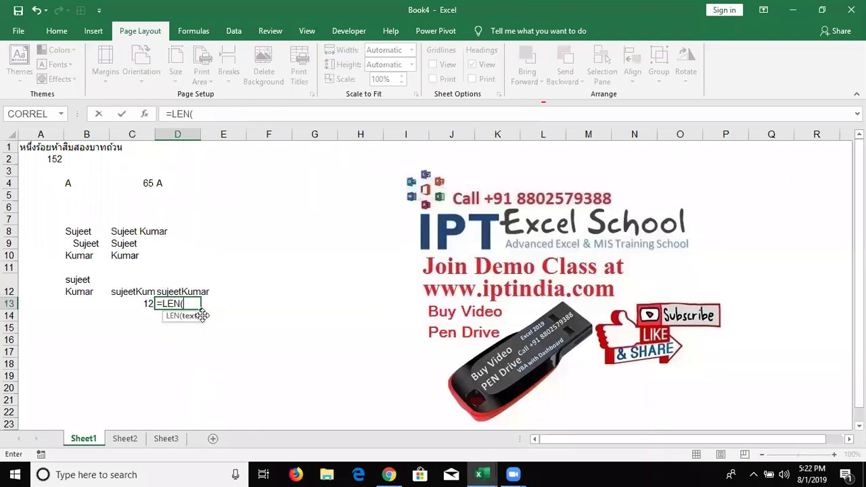
key(Up)
key(Return)
key(Up)
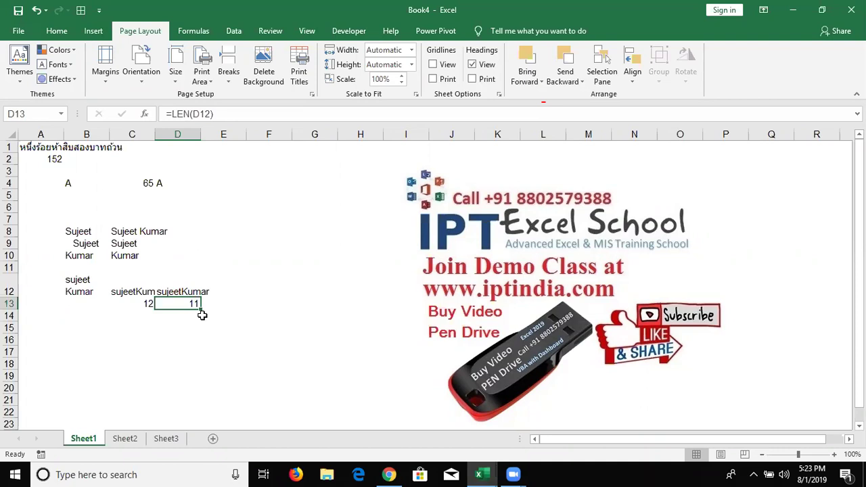
Review the neighbouring CLEAN and LEN formulas, then move to the top of the sheet
key(Down)
key(Left)
key(Up)
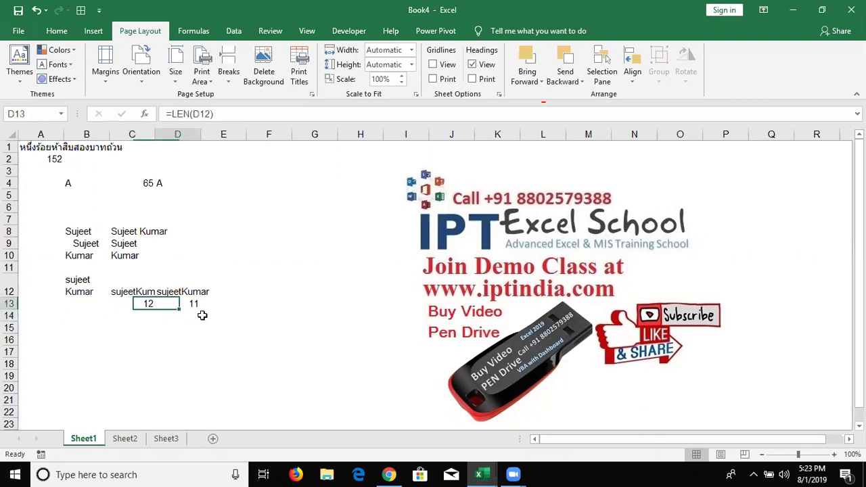
key(Right)
key(Up)
key(Down)
key(Up)
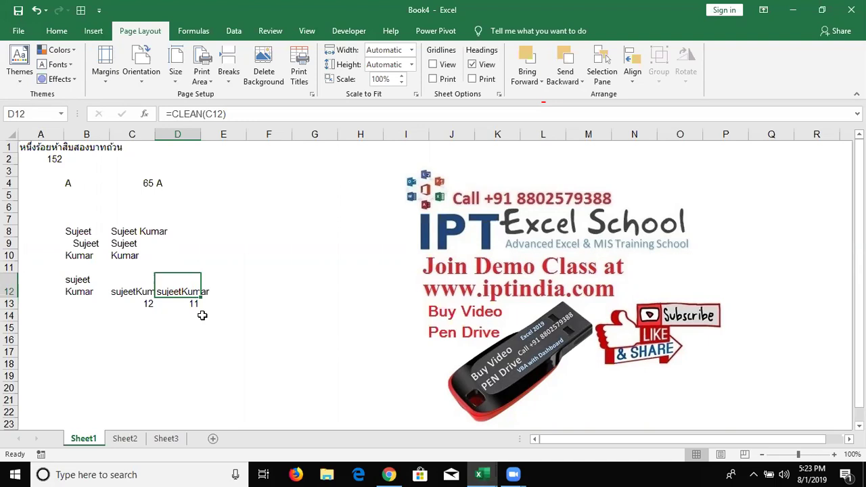
key(Up)
key(Up)
key(Up)
key(Up)
key(Up)
key(Up)
key(Up)
key(Up)
key(Right)
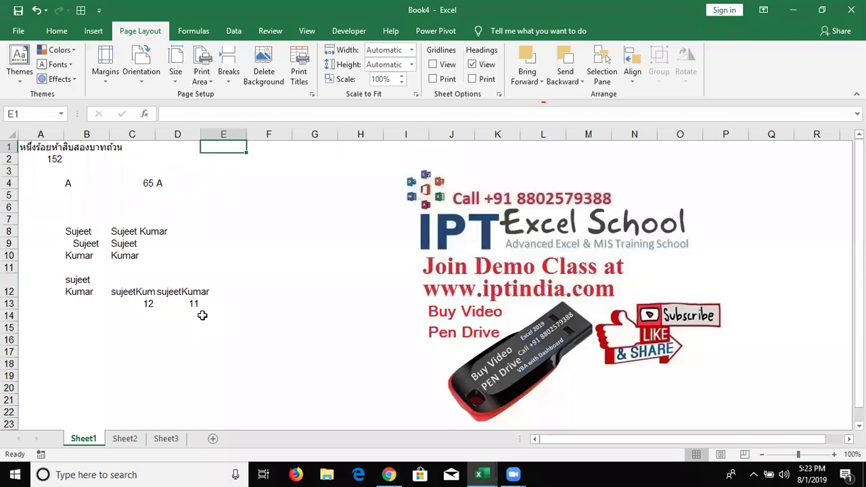
Enter 123.963.258 in cell F1
key(Right)
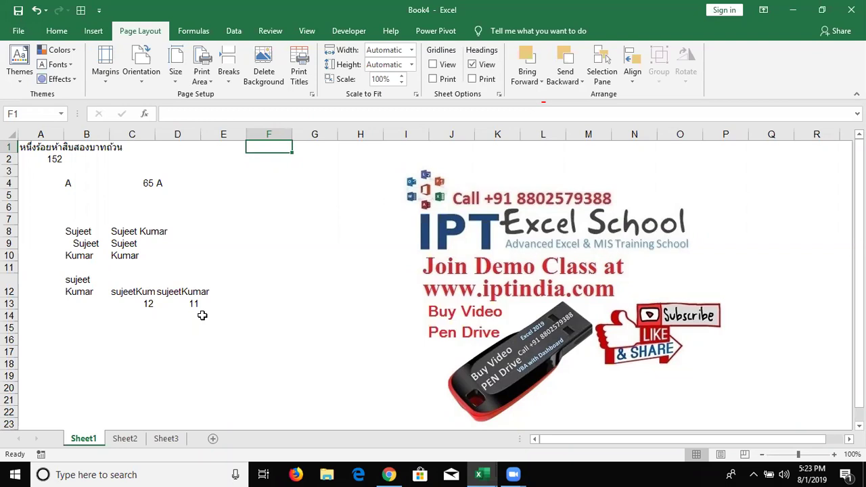
text(123.963.258)
key(Return)
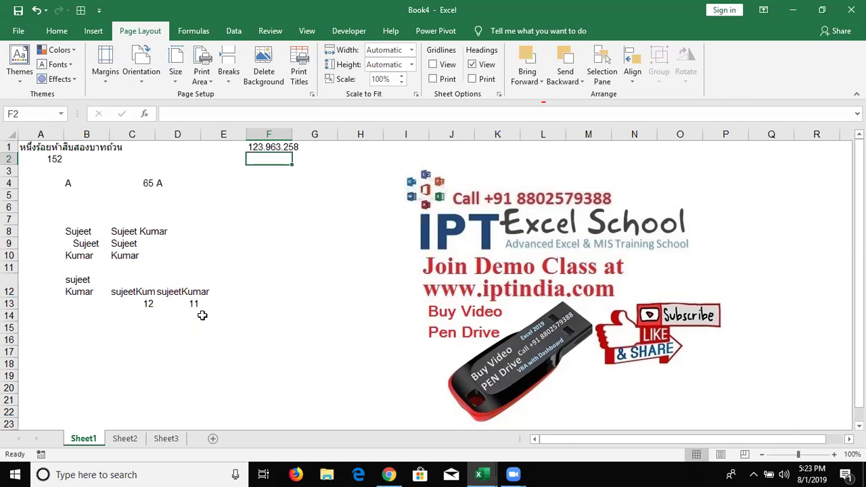
Type =SUBSTITUTE(F1,".","-") in F2 to replace the dots with dashes
text(=sub)
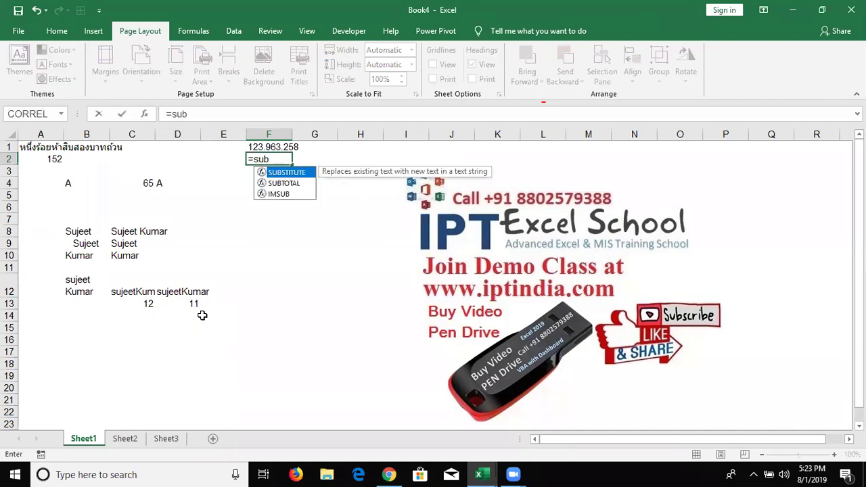
key(Tab)
key(Up)
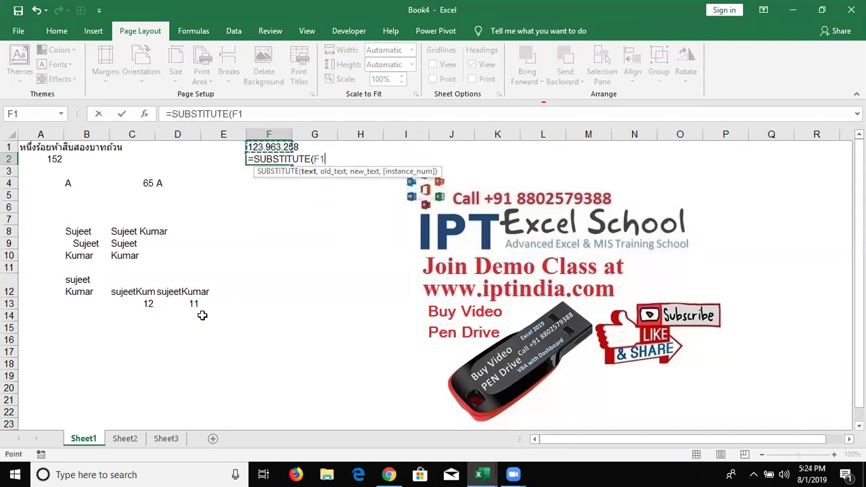
text(,".)
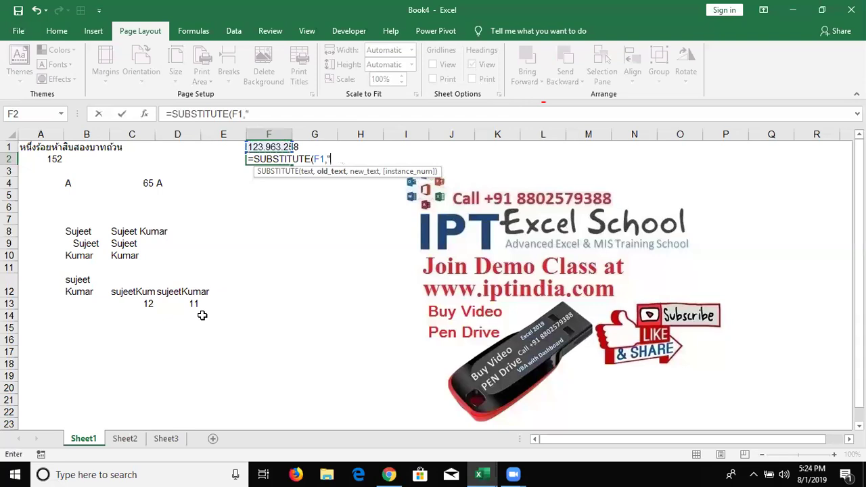
text(","-"))
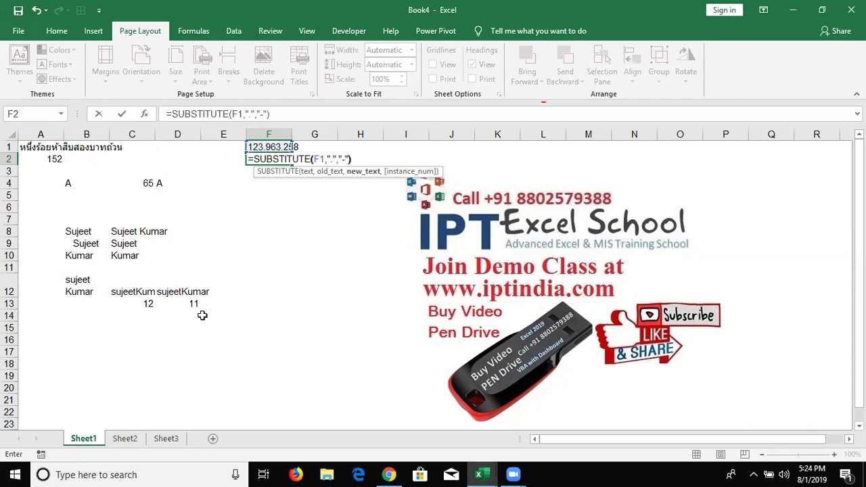
Commit the SUBSTITUTE formula in F2, then cancel an accidental edit to it
key(Return)
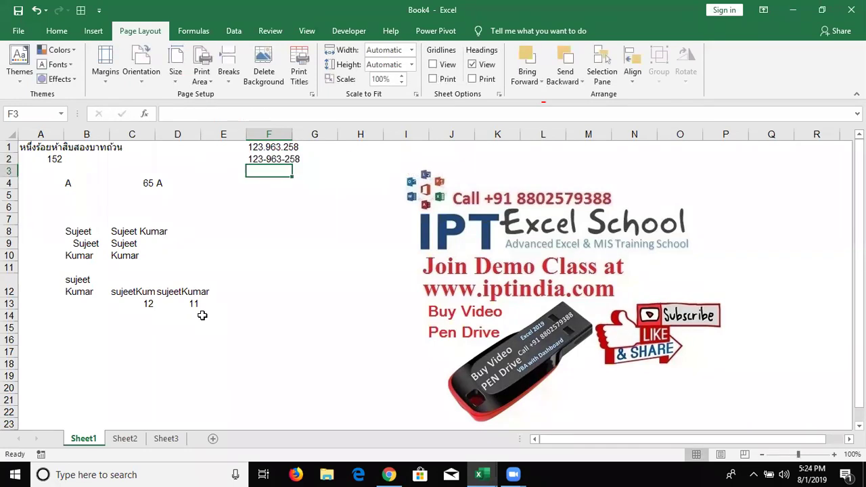
key(Up)
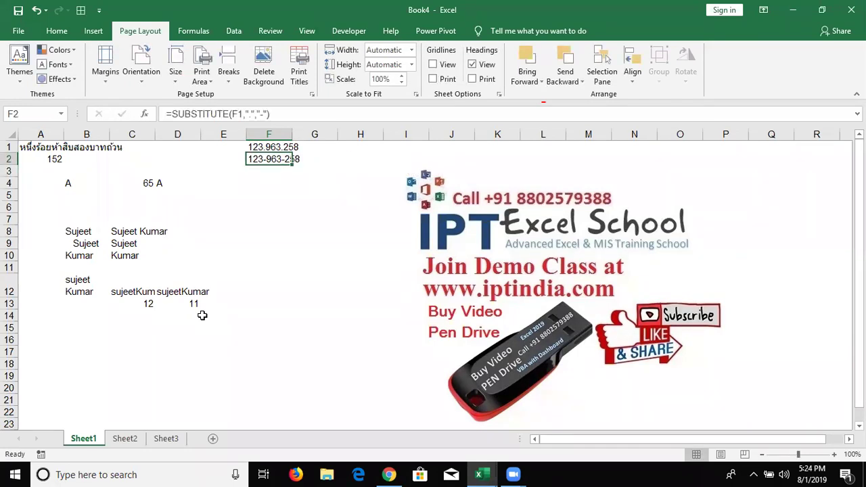
double_click(268, 157)
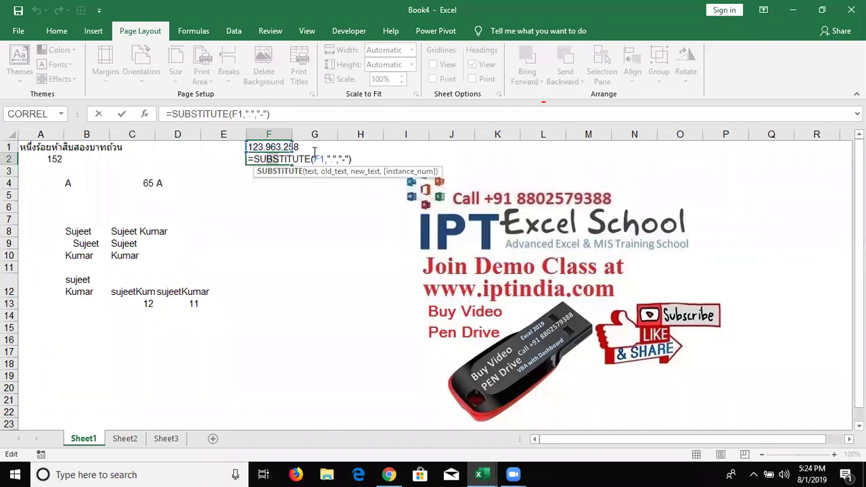
drag(322, 158, 352, 159)
key(Delete)
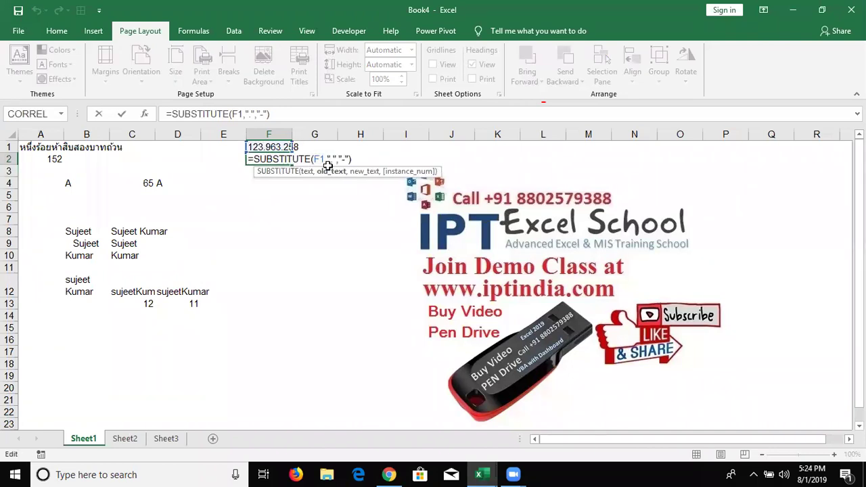
click(330, 170)
key(Escape)
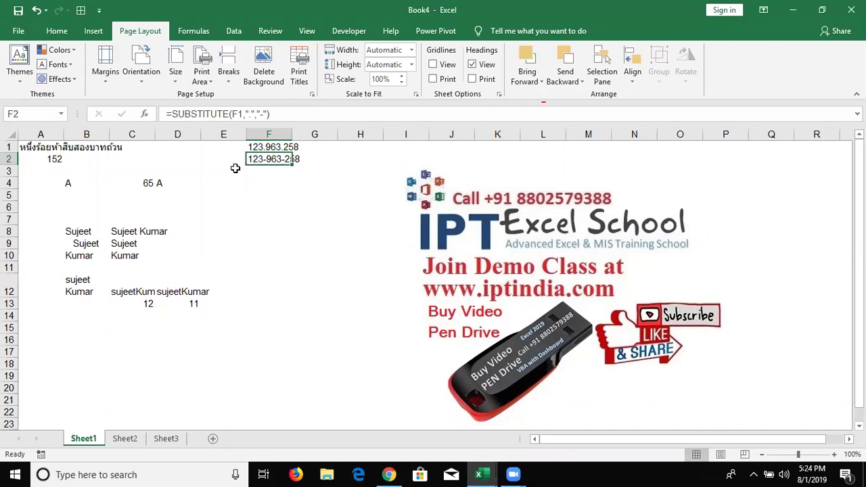
Add instance number 1 to F2's SUBSTITUTE so only the first dot is replaced
double_click(267, 157)
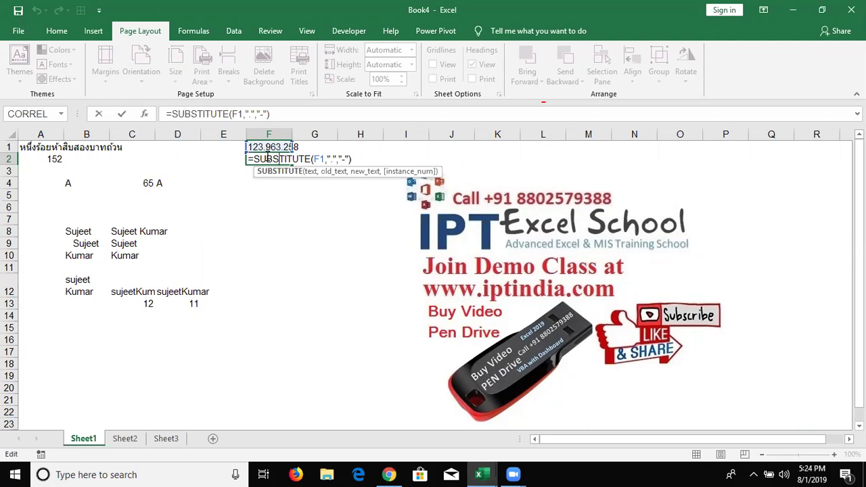
key(Right)
key(Right)
key(Right)
key(Right)
key(Right)
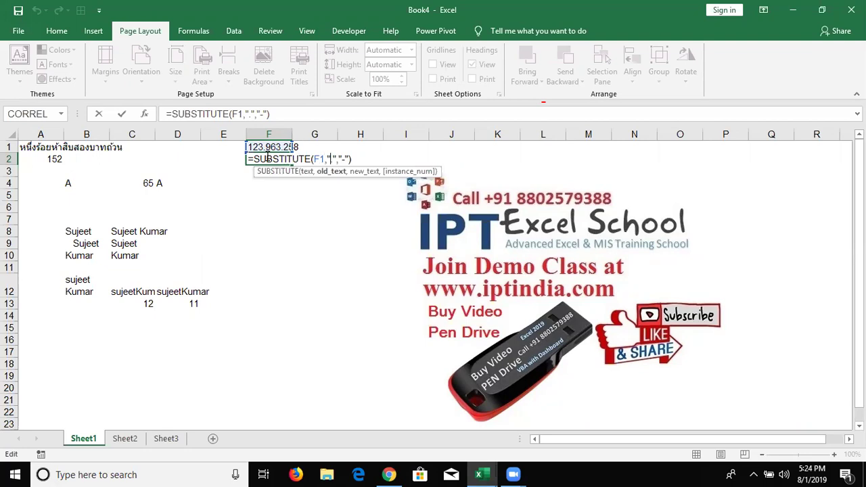
key(Right)
key(Right)
key(Right)
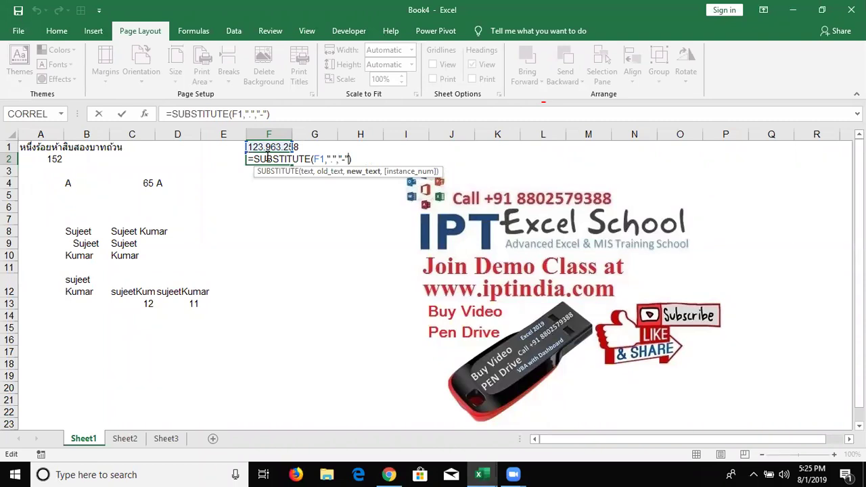
text(,)
text(1)
key(Return)
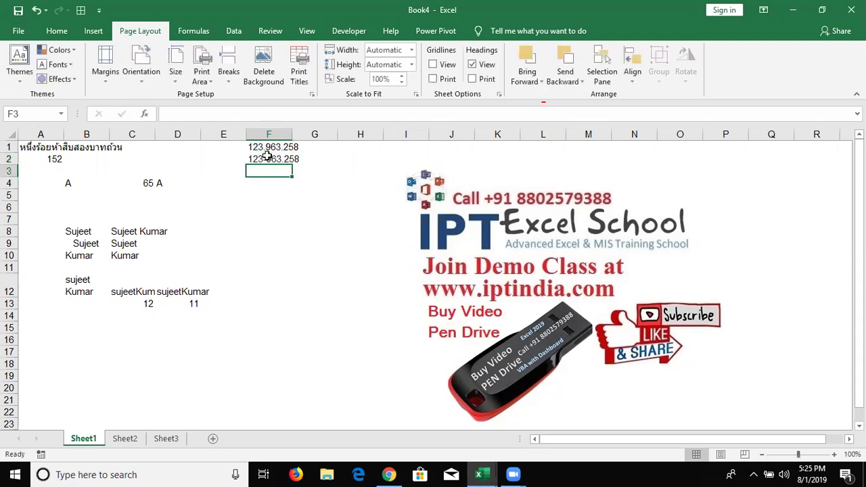
Change F2's SUBSTITUTE instance number to 2 so only the second dot becomes a dash
click(268, 156)
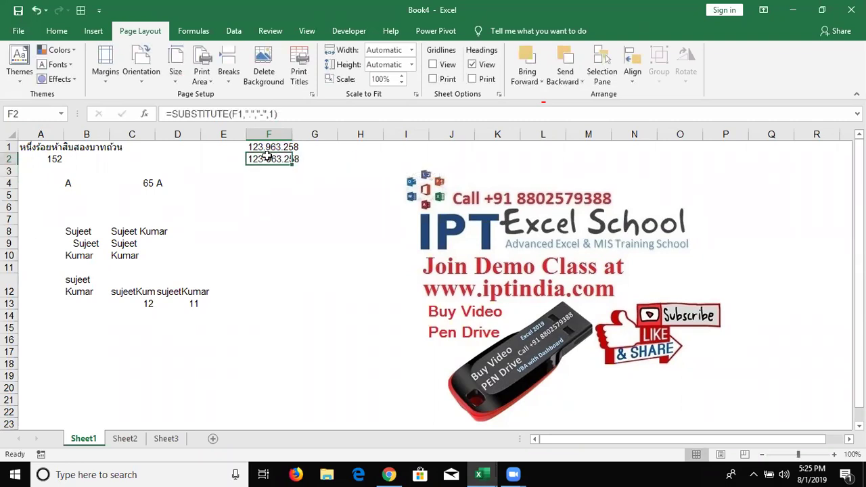
key(F2)
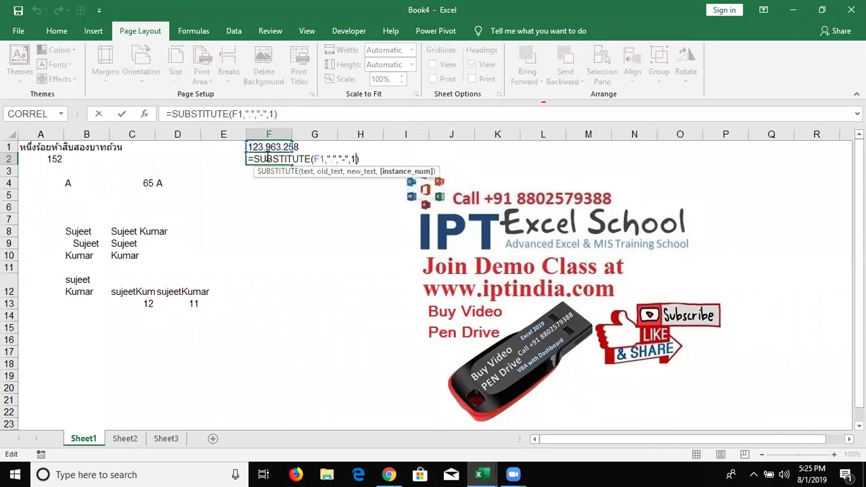
key(Left)
key(BackSpace)
text(2)
key(Return)
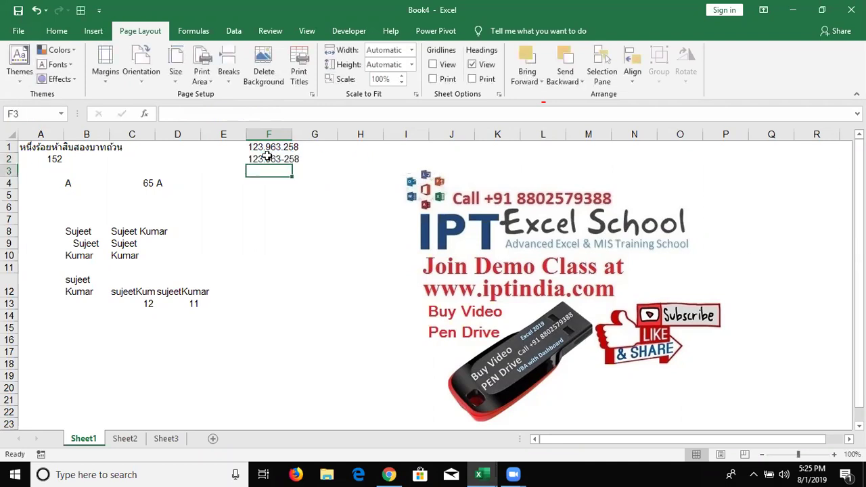
Remove the instance argument so every dot is replaced again, giving 123-963-258
click(268, 157)
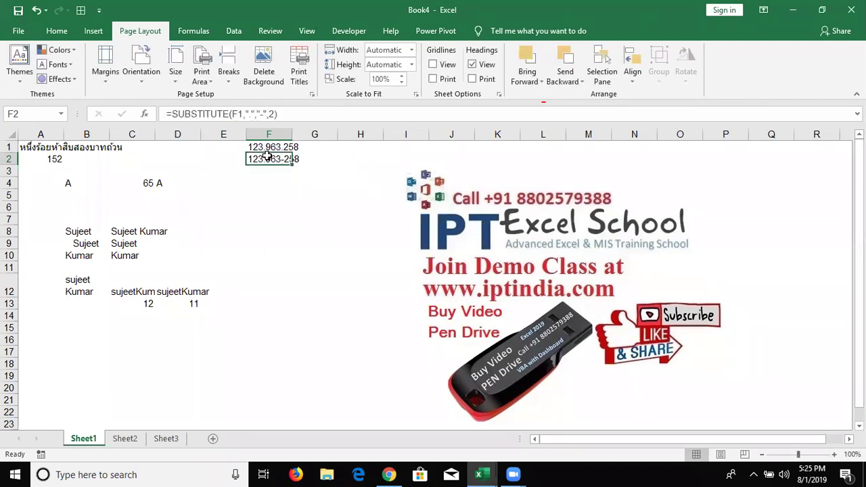
double_click(268, 157)
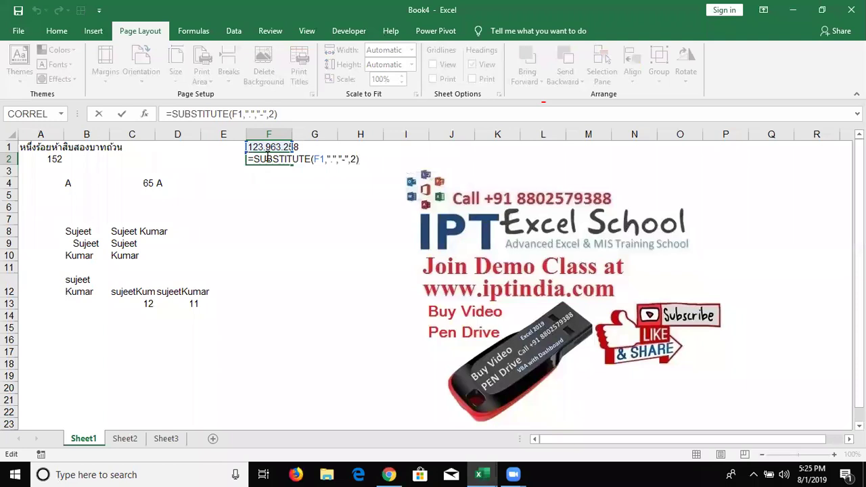
key(Left)
key(BackSpace)
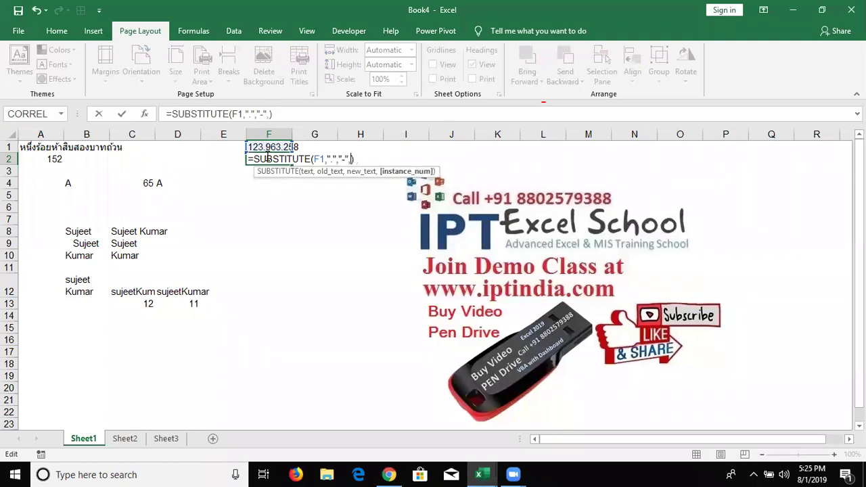
key(BackSpace)
key(Return)
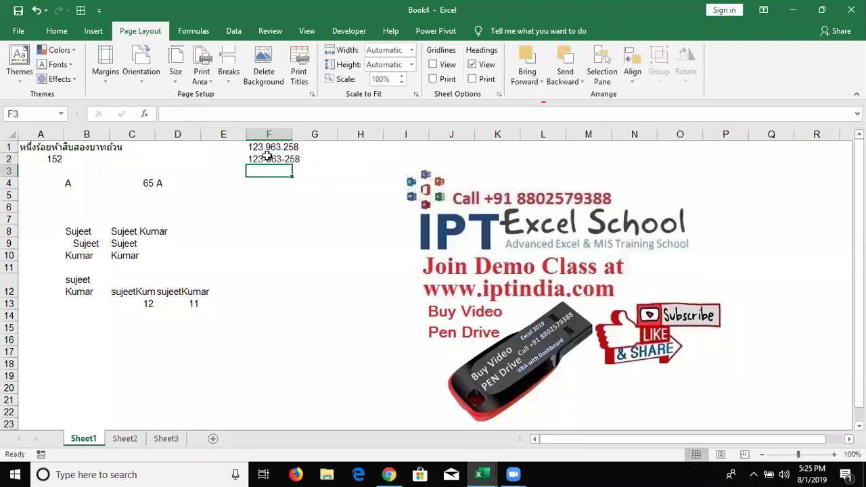
click(268, 157)
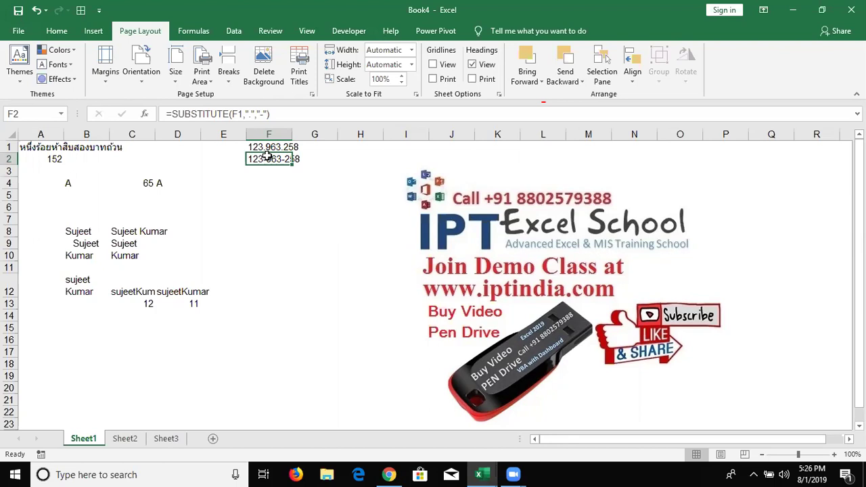
Enter =REPLACE(F2,4,1,"/") in F3
key(Down)
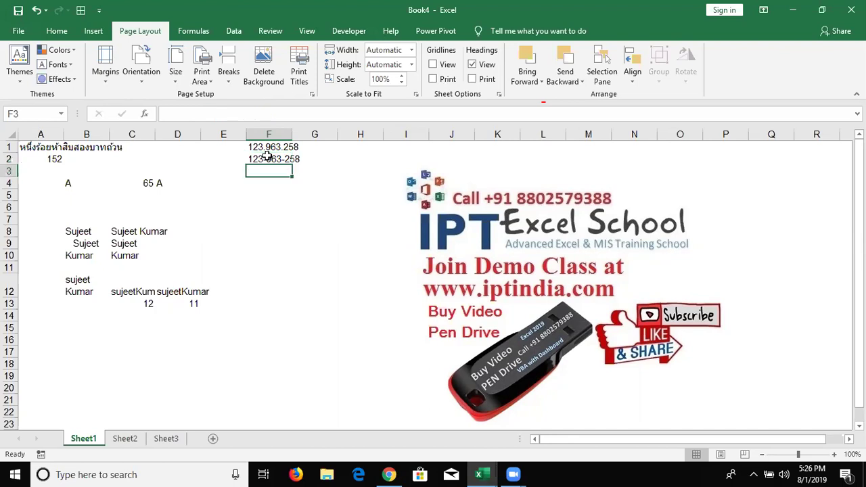
text(=rep)
key(Tab)
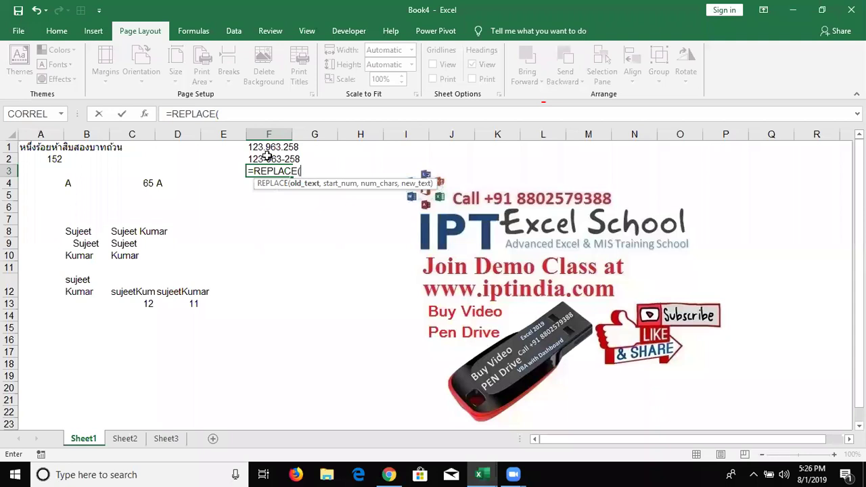
click(268, 157)
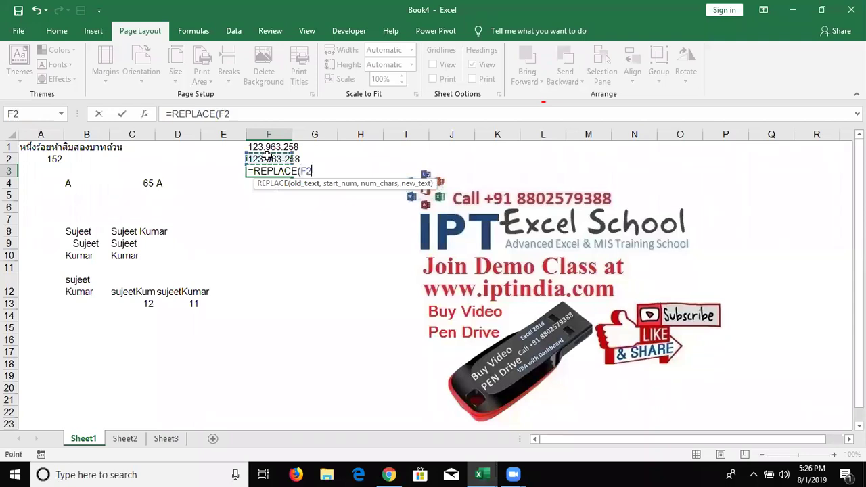
text(,)
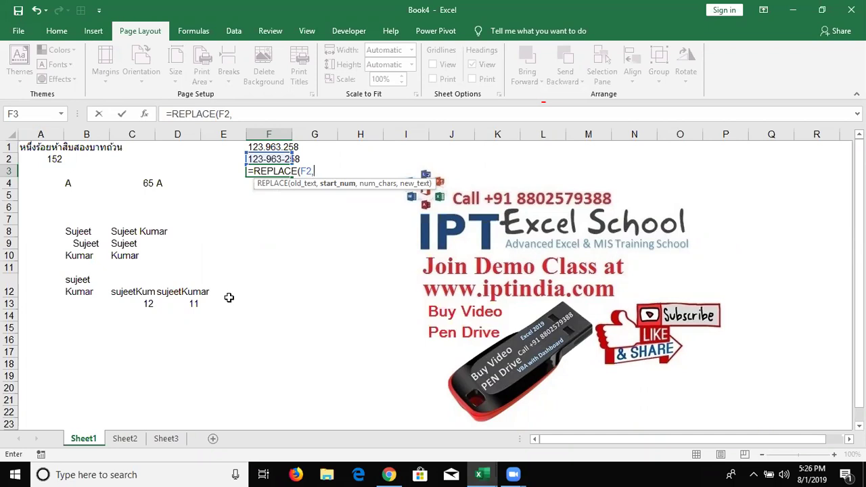
text(")
key(BackSpace)
text(4)
text(,)
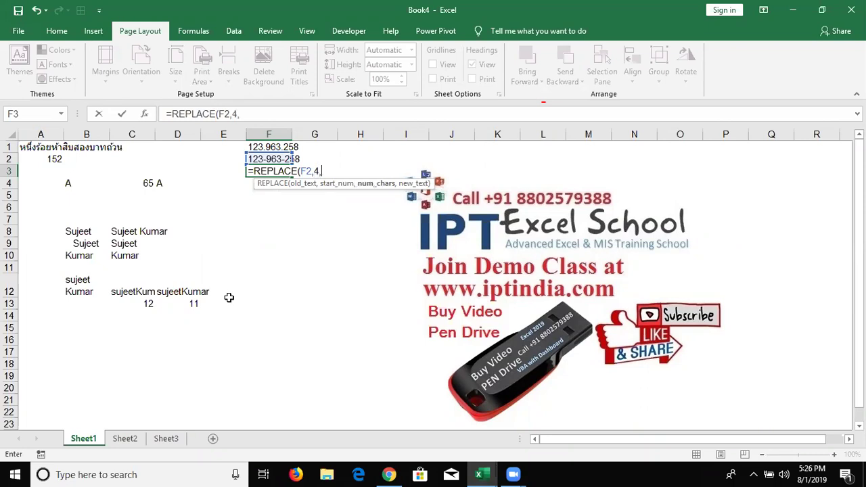
text(1)
text(,"/"))
key(Return)
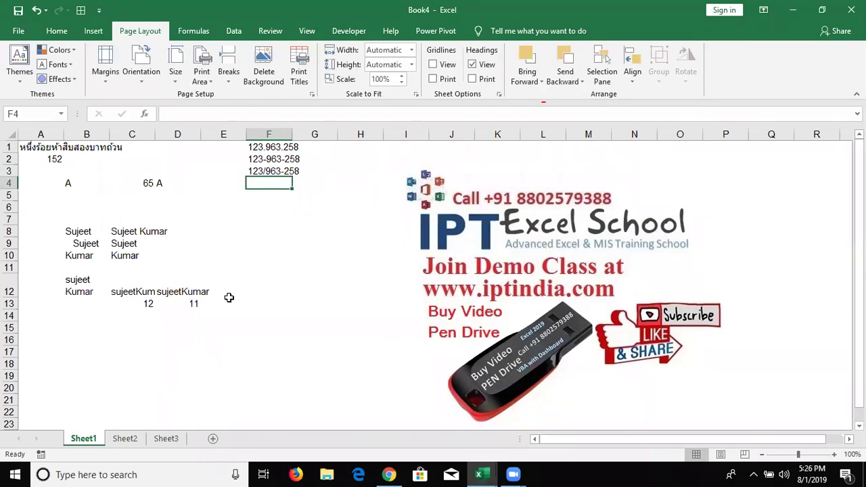
Change the REPLACE character count from 1 to 2, so F3 shows 123/63-258
key(Up)
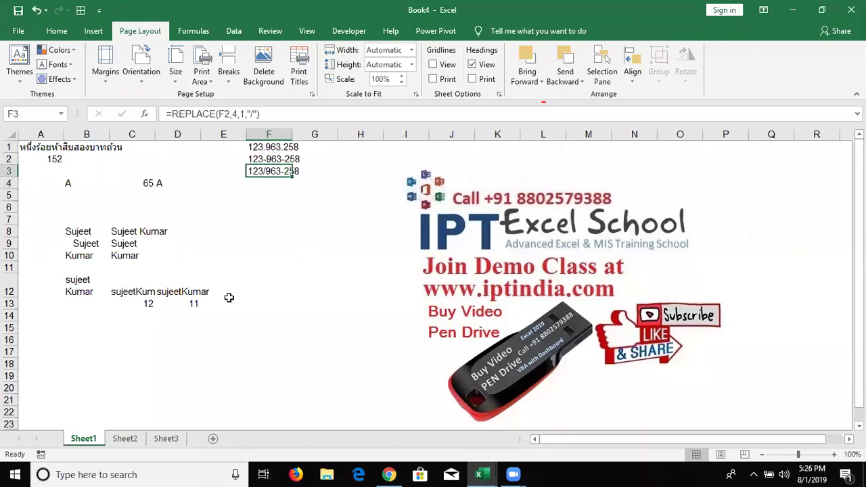
double_click(278, 170)
key(Left)
key(Left)
key(Left)
key(Right)
key(Right)
key(Right)
key(Right)
key(BackSpace)
text(2)
key(Return)
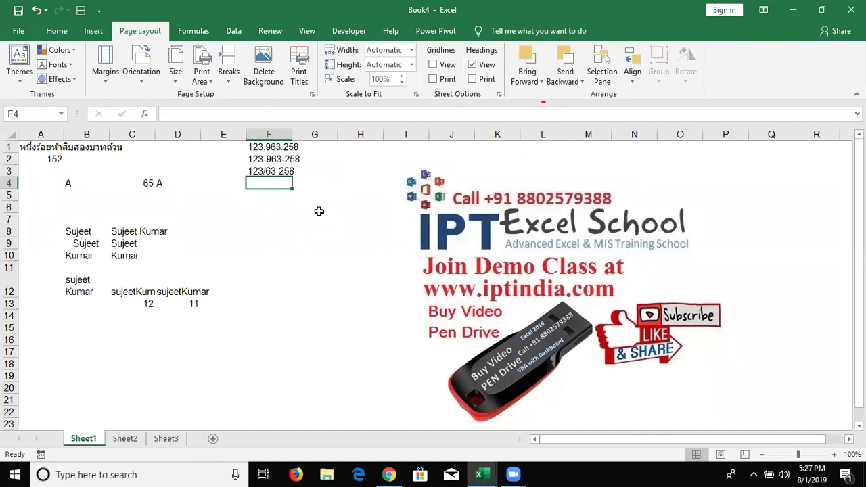
key(Up)
key(Up)
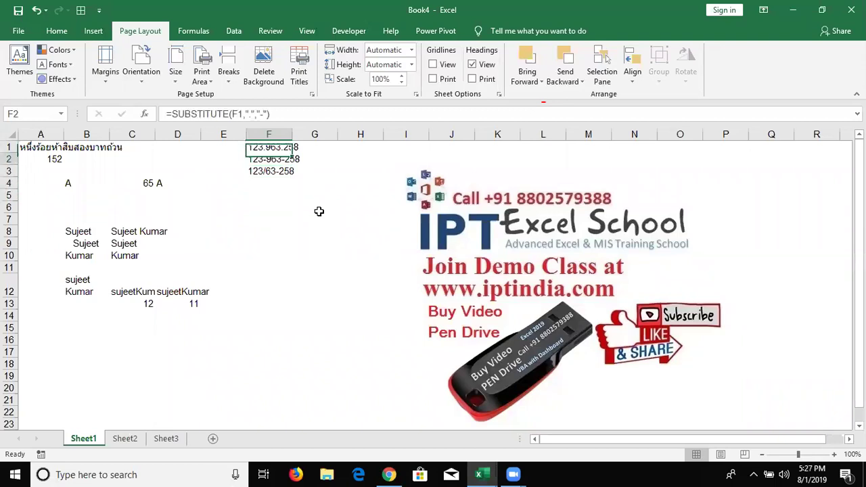
key(Down)
key(Down)
key(Down)
key(Left)
key(Left)
key(Left)
key(Left)
key(Left)
key(Down)
key(Down)
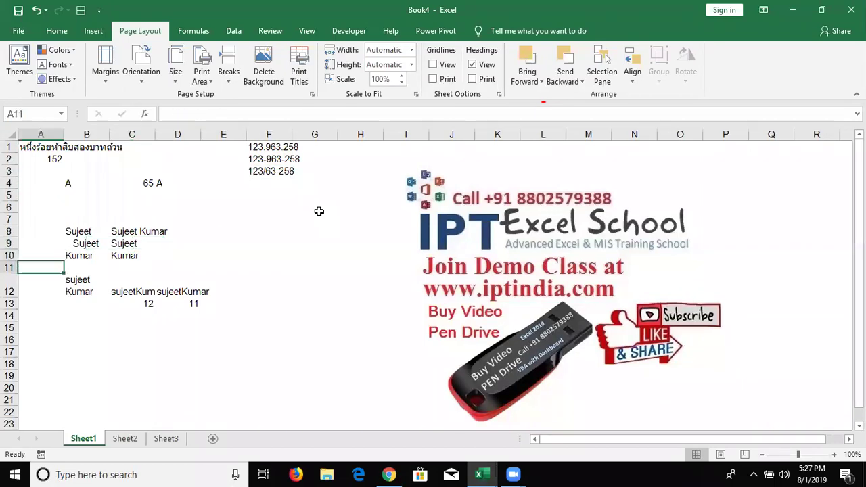
key(Down)
key(Right)
key(Down)
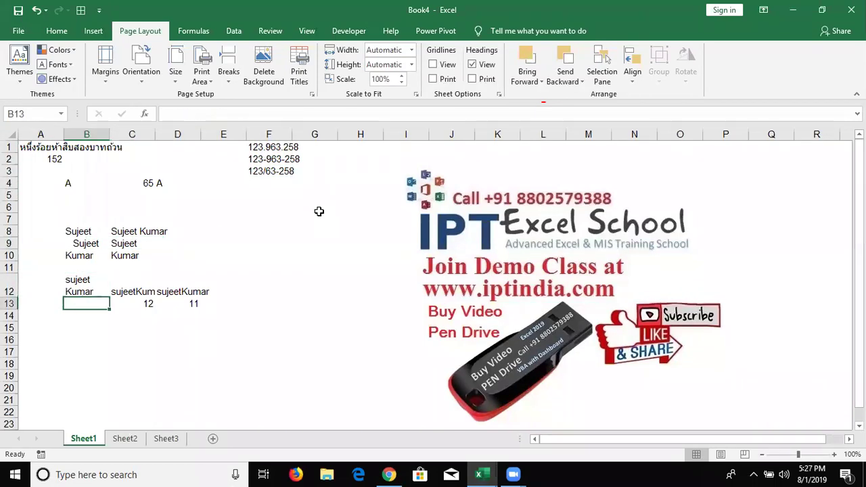
text(=)
key(Escape)
key(Left)
key(Right)
key(Down)
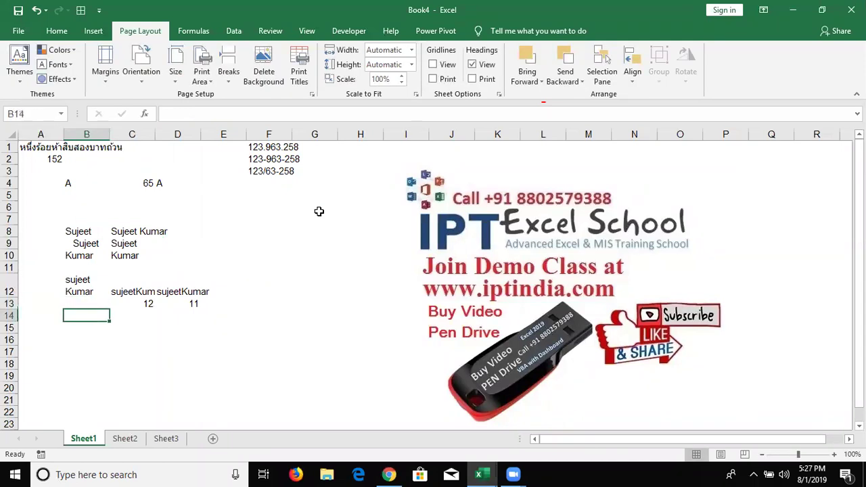
text(=sum)
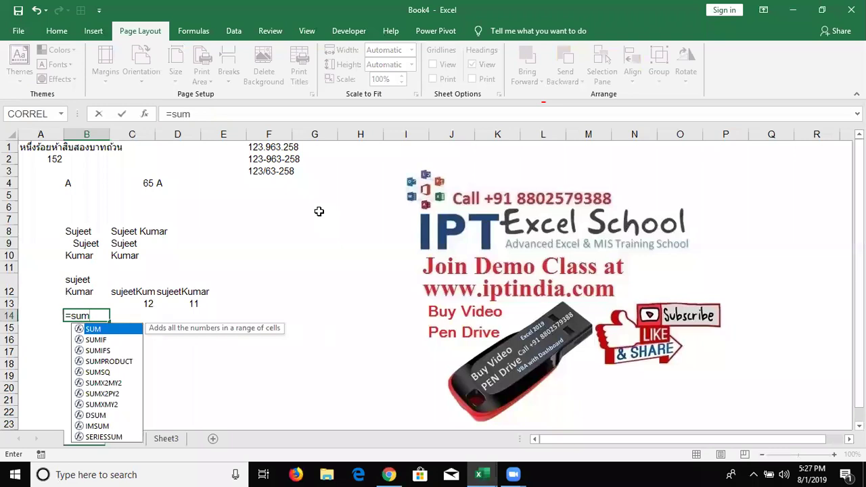
key(BackSpace)
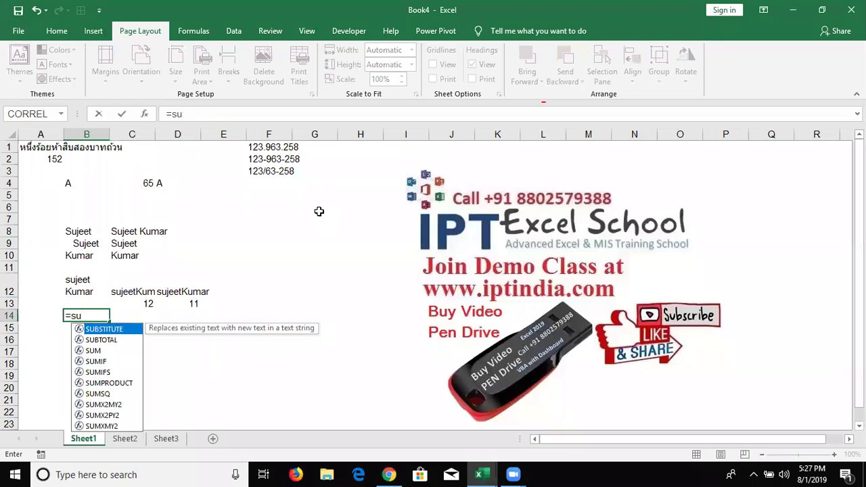
key(Tab)
key(Up)
key(Up)
text(,")
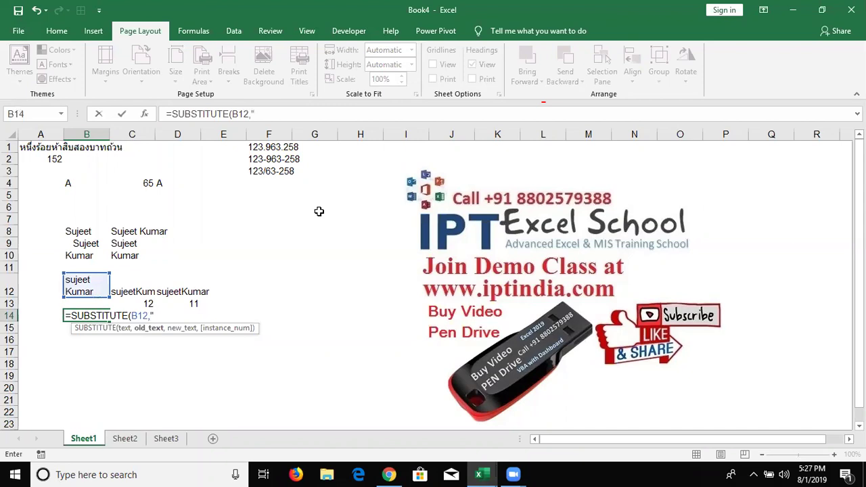
key(alt+Return)
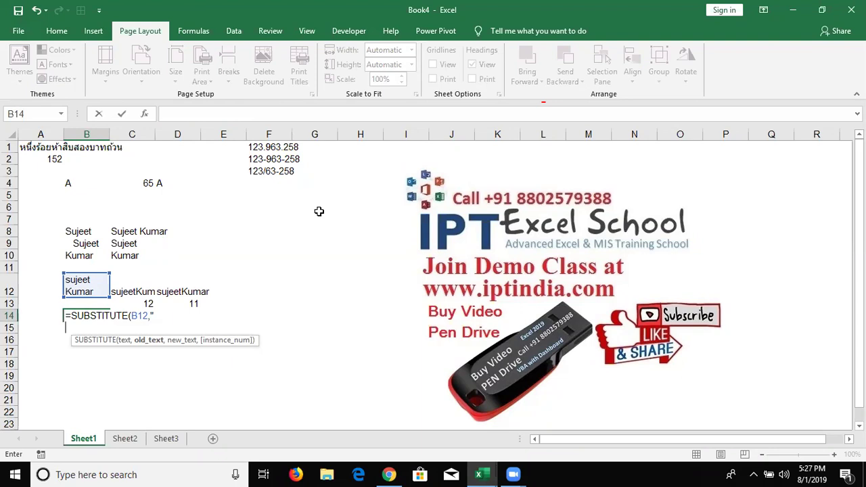
key(Escape)
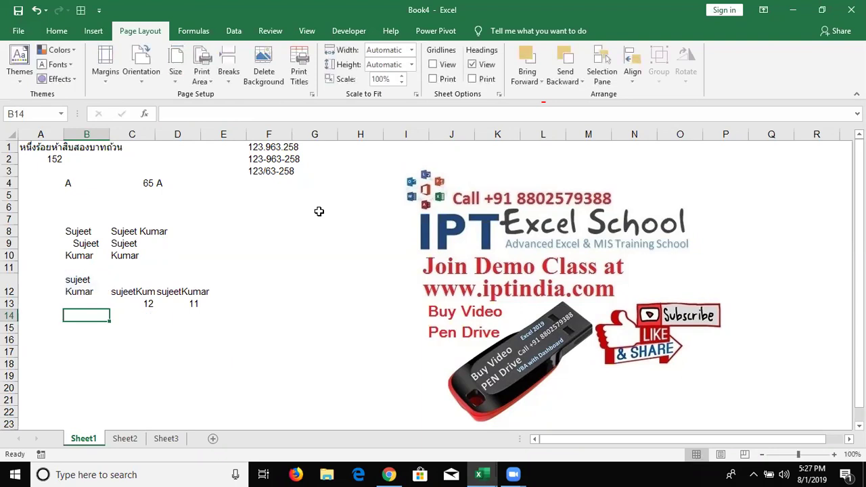
key(Up)
key(Up)
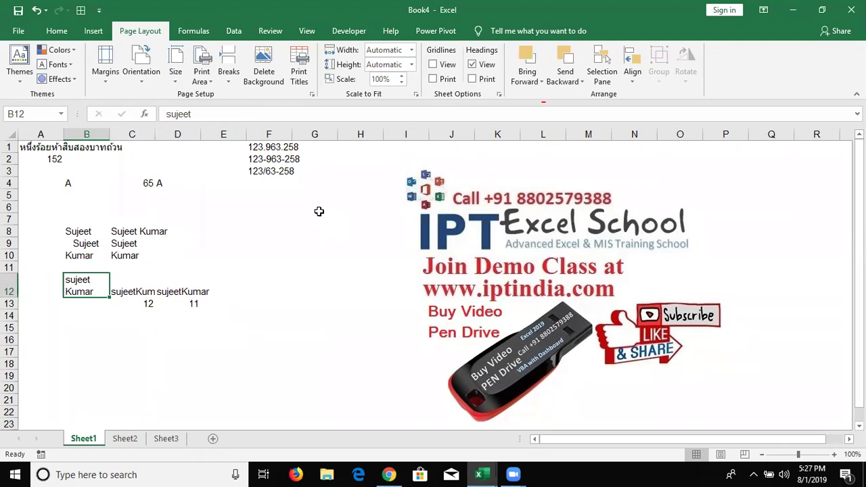
Put a line break (Alt+Enter) into the empty cell B16
key(Down)
key(Down)
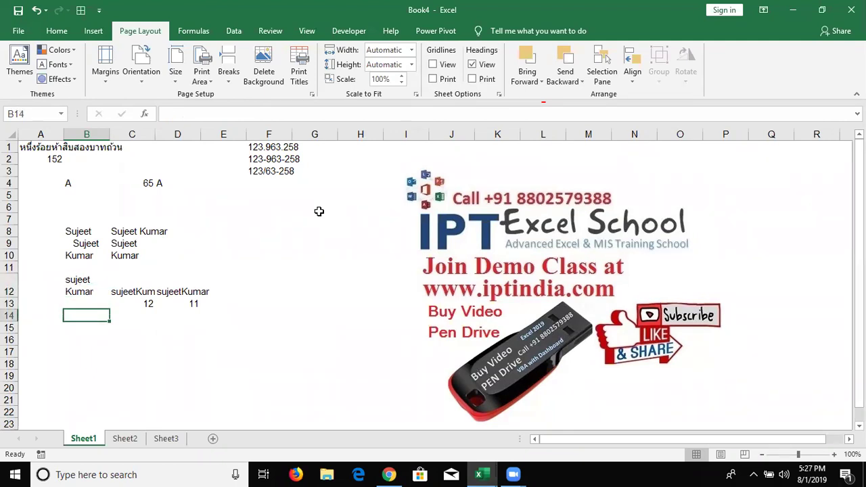
click(165, 183)
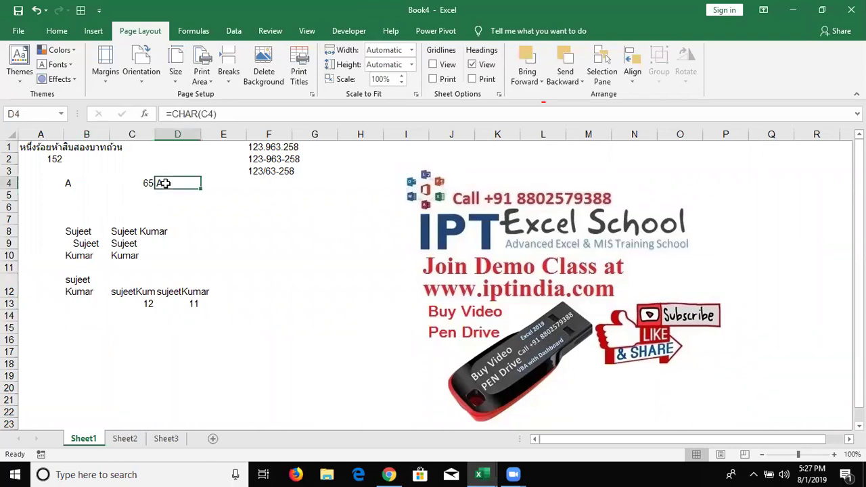
key(Left)
key(Left)
key(Down)
key(Down)
key(Down)
key(Down)
key(Down)
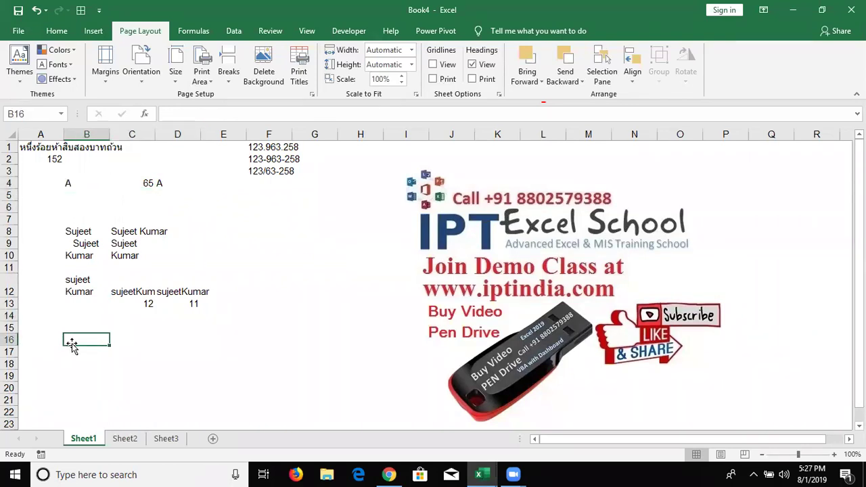
double_click(75, 340)
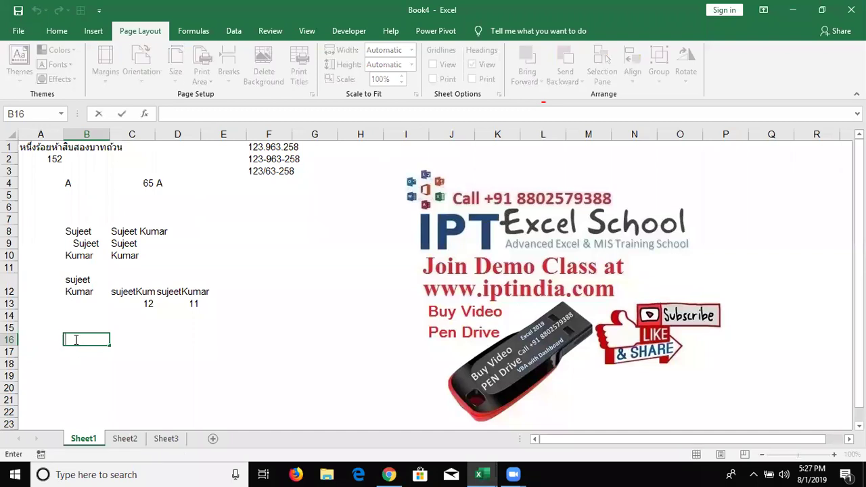
key(alt+Return)
key(Return)
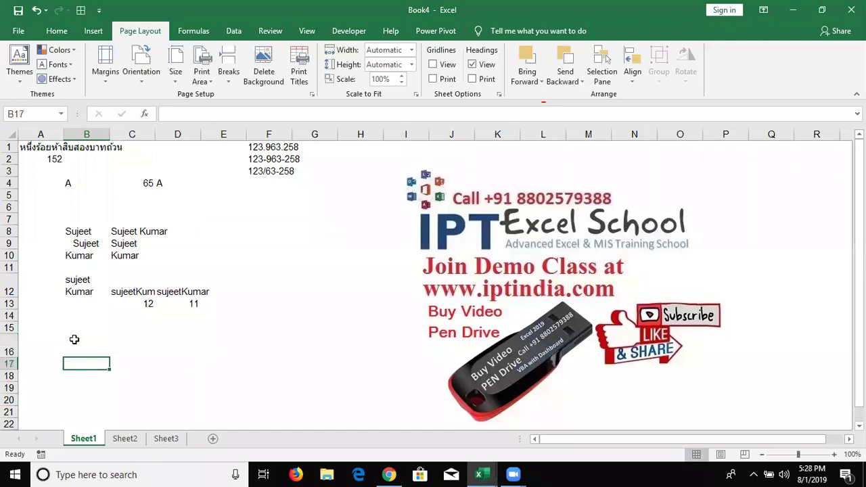
In C16 try =CHAR(B16), then replace it with =CODE(B16), returning 10
key(Up)
key(Right)
text(=)
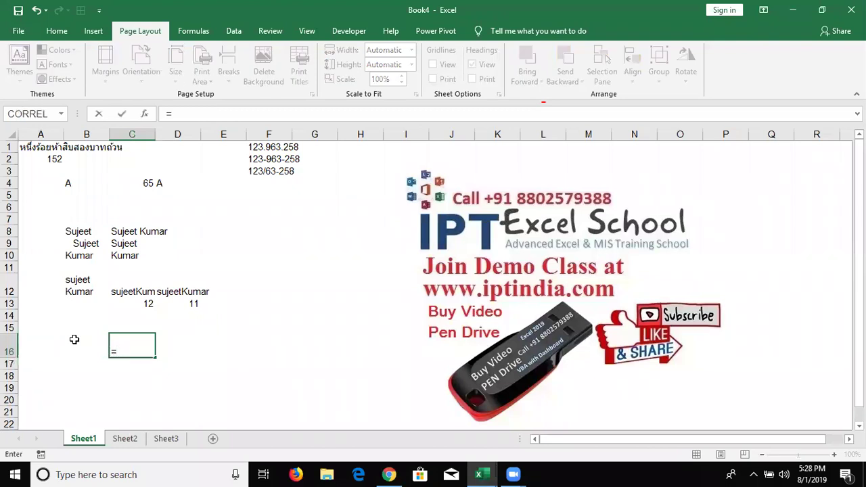
text(ch)
key(Tab)
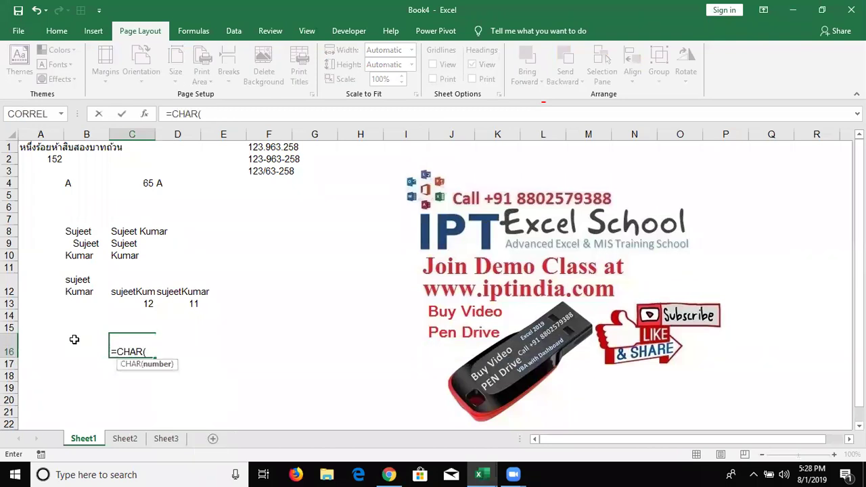
click(75, 340)
key(ctrl+Return)
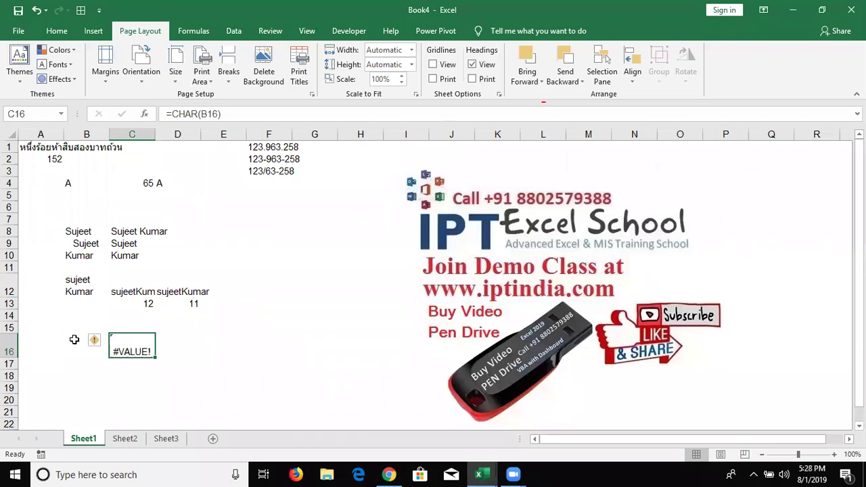
text(=code)
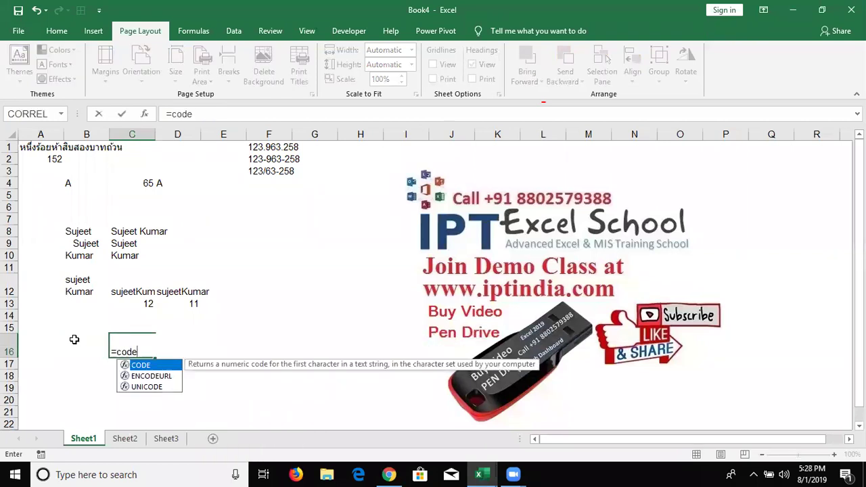
key(Tab)
click(74, 341)
key(ctrl+Return)
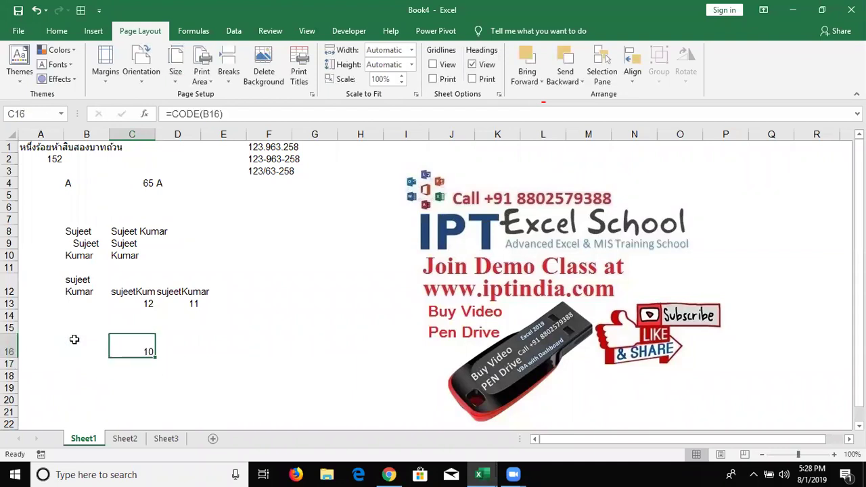
Enter =CHAR(10) in D16, the line-break character that displays as blank
key(Right)
text(=)
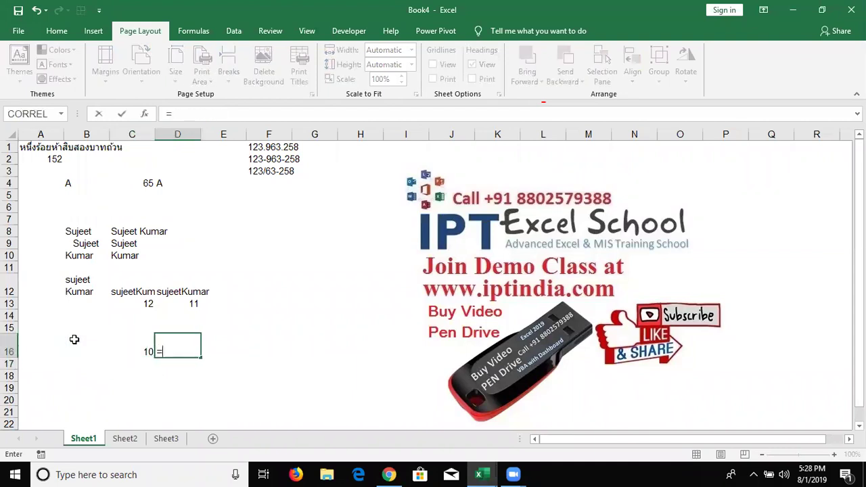
text(ch)
key(Tab)
text(10))
key(Return)
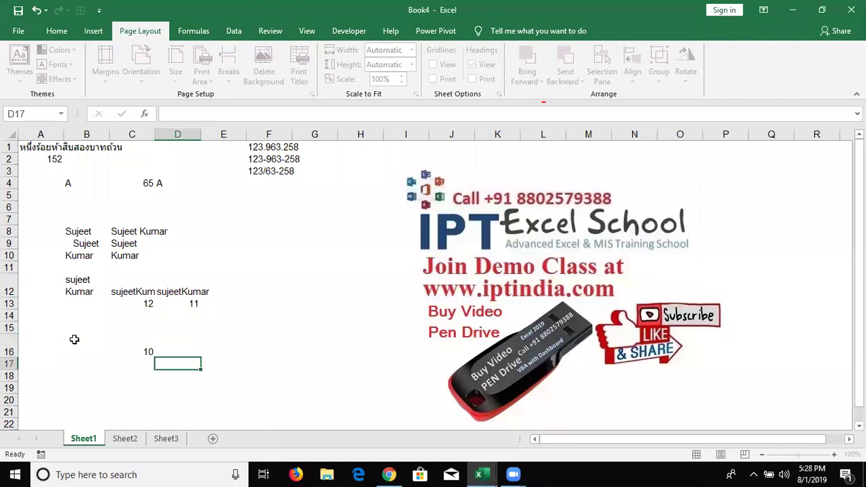
key(Up)
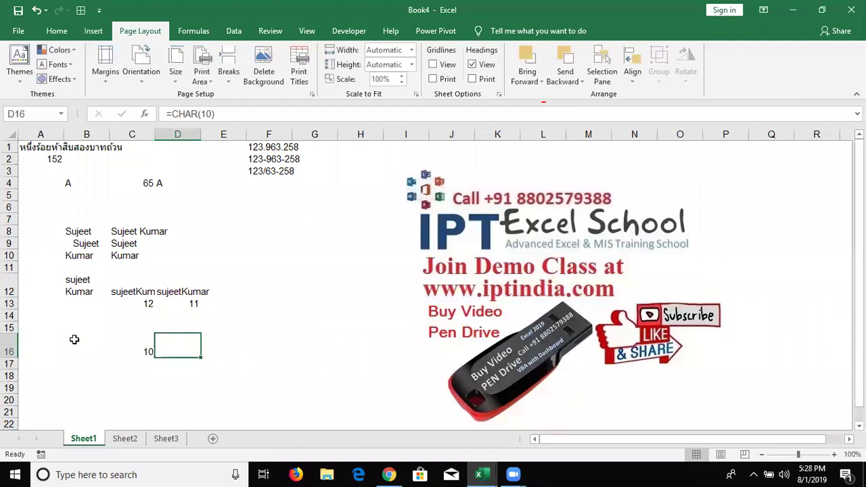
key(Up)
key(Up)
key(Left)
key(Left)
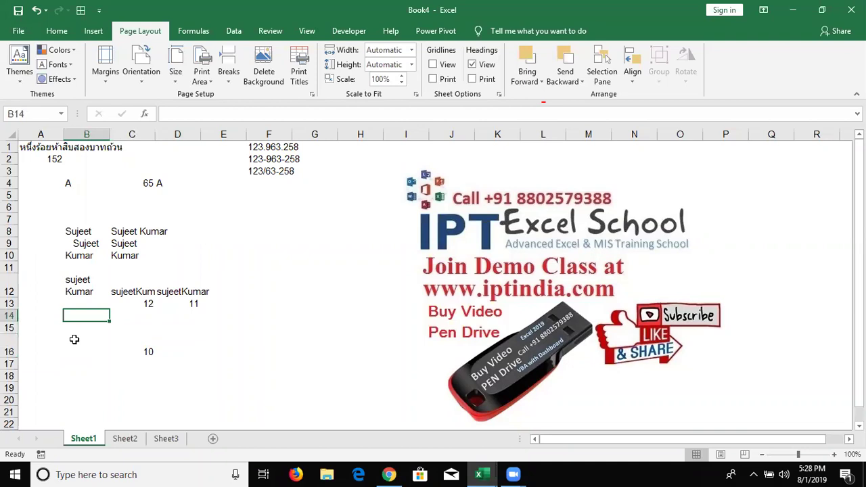
text(=sub)
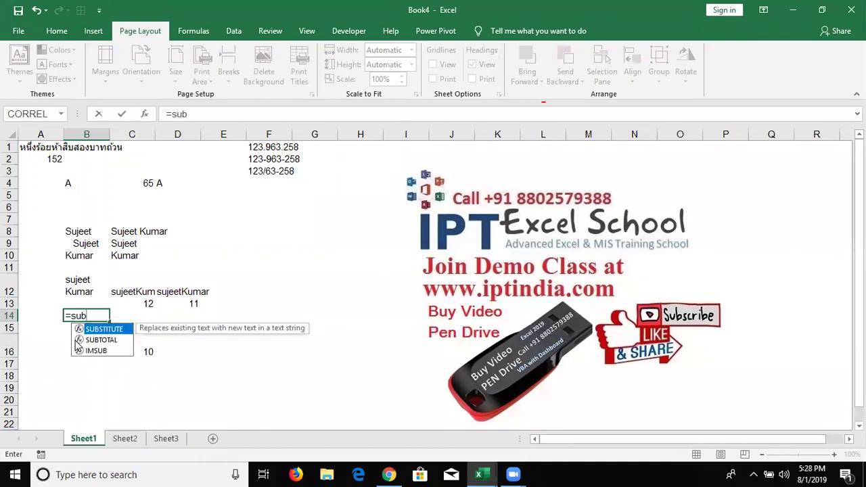
key(Tab)
key(Up)
key(Up)
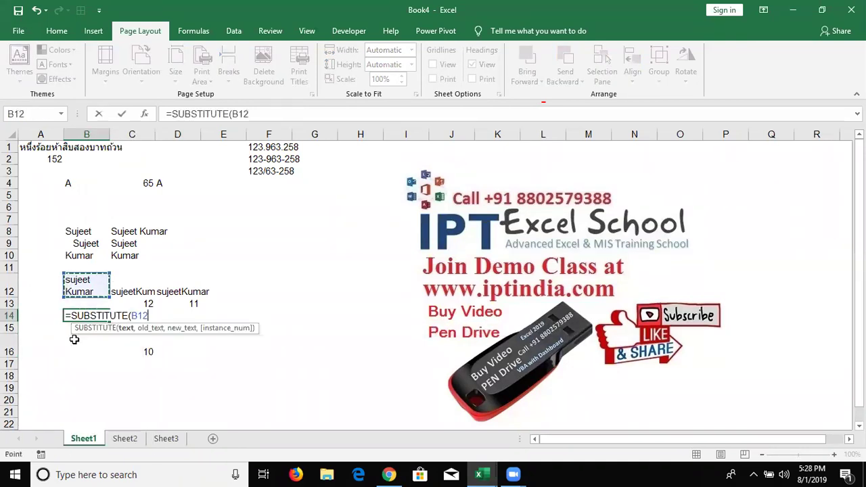
text(,)
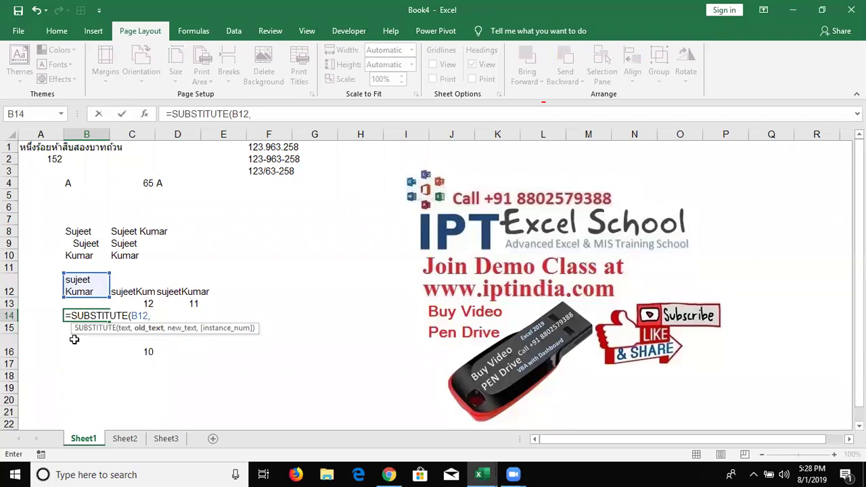
text(ch)
key(Tab)
text(2)
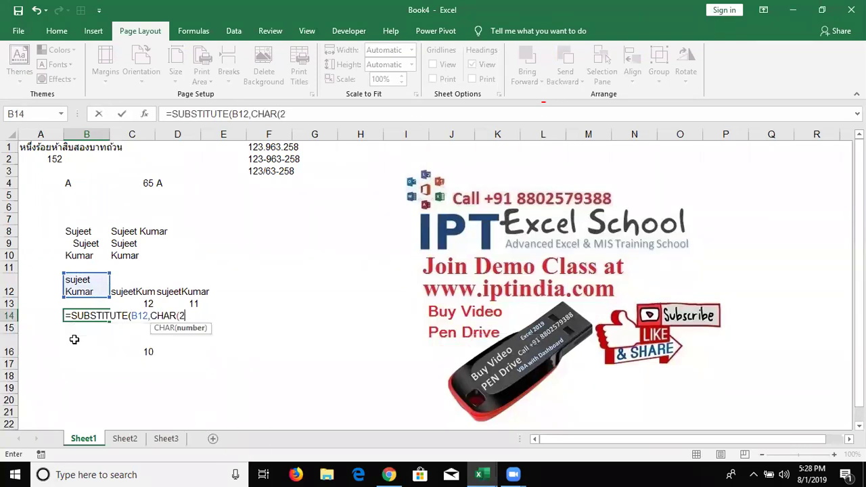
key(BackSpace)
text(10)," "))
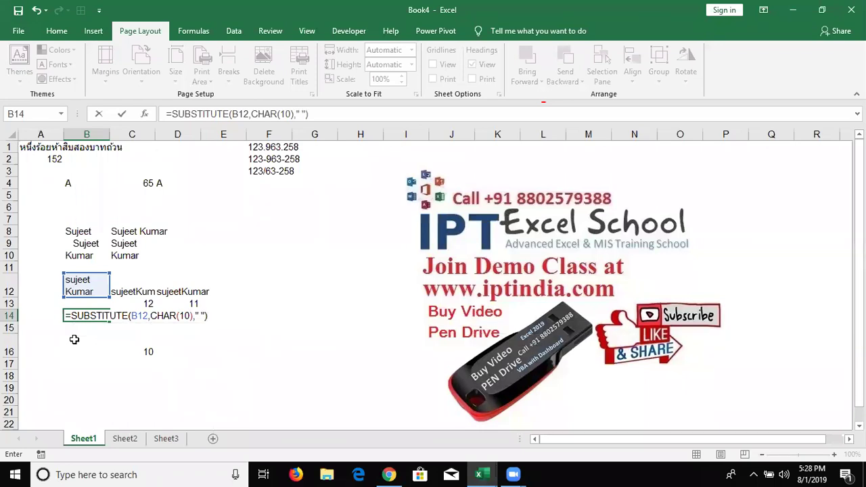
key(Return)
key(Up)
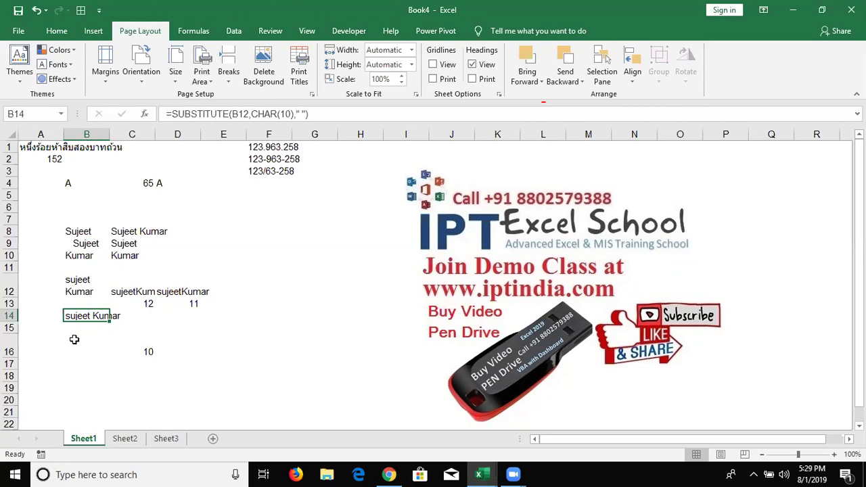
Type the sample name sujeet into B20
key(Down)
key(Down)
key(Down)
key(Down)
key(Down)
key(Down)
key(Down)
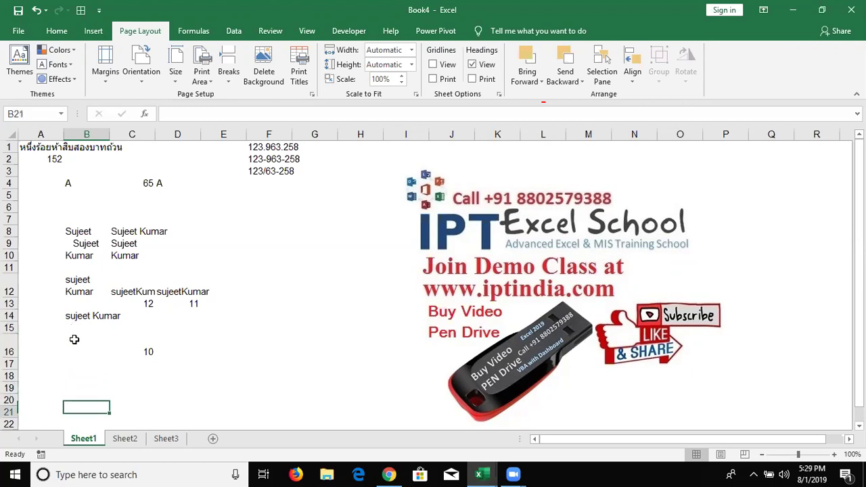
key(Down)
key(Down)
key(Down)
key(Down)
key(Down)
key(Down)
key(Down)
key(Down)
key(Up)
key(Up)
key(Up)
key(Up)
key(Up)
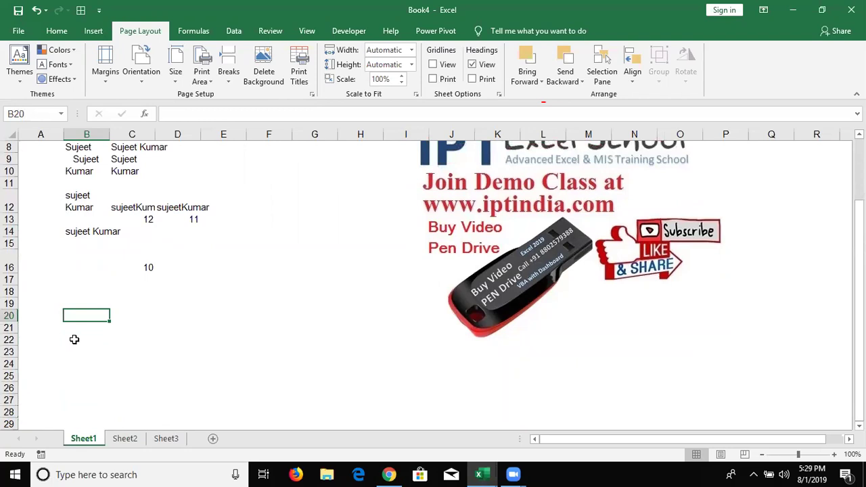
text(sujeet)
key(Tab)
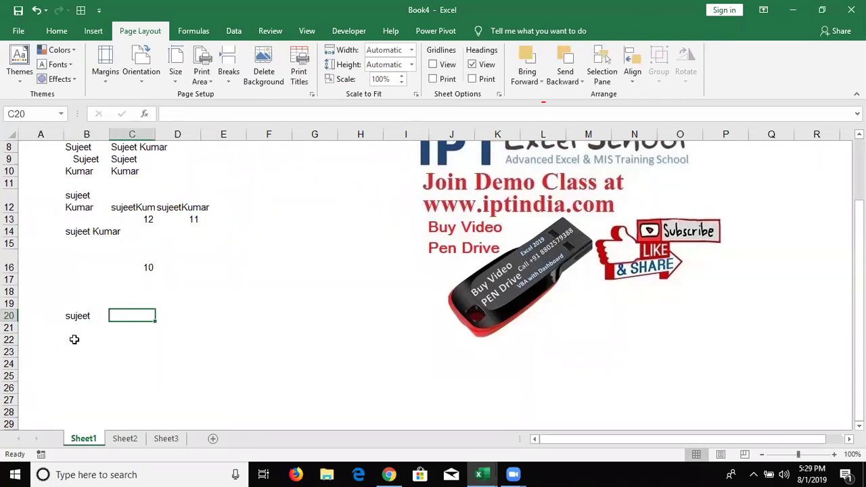
Enter =UPPER(B20) in C20, showing SUJEET
text(=u)
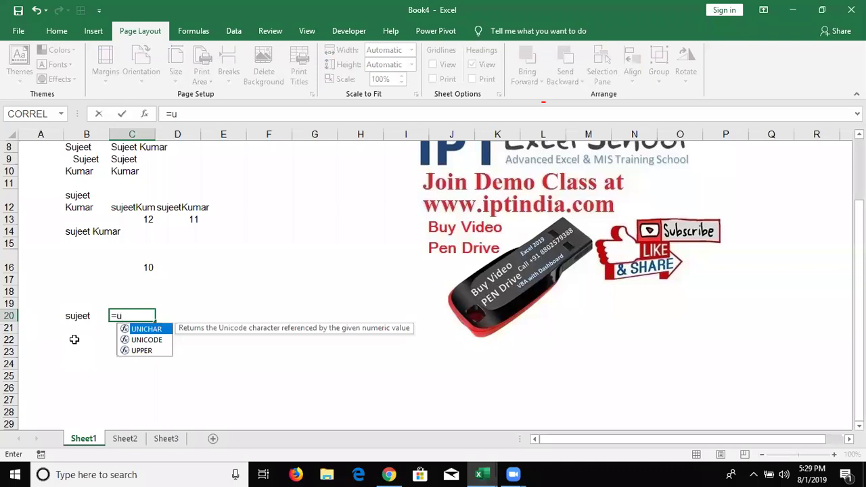
text(p)
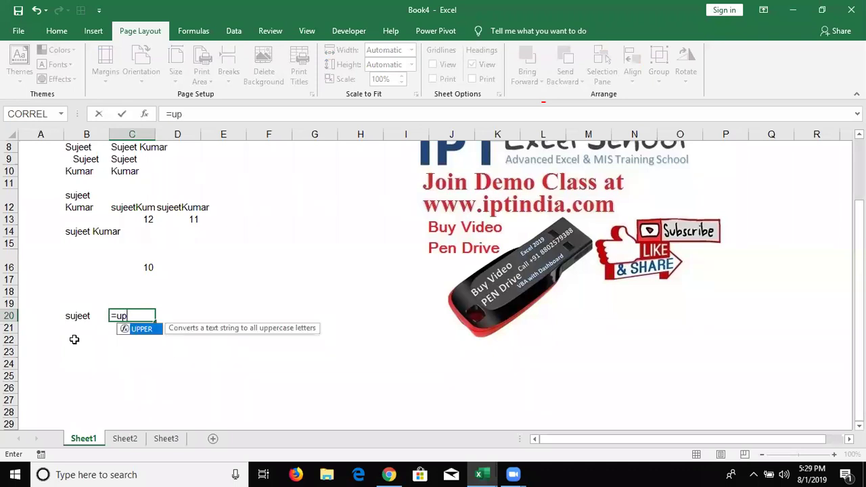
key(Tab)
key(Left)
key(Return)
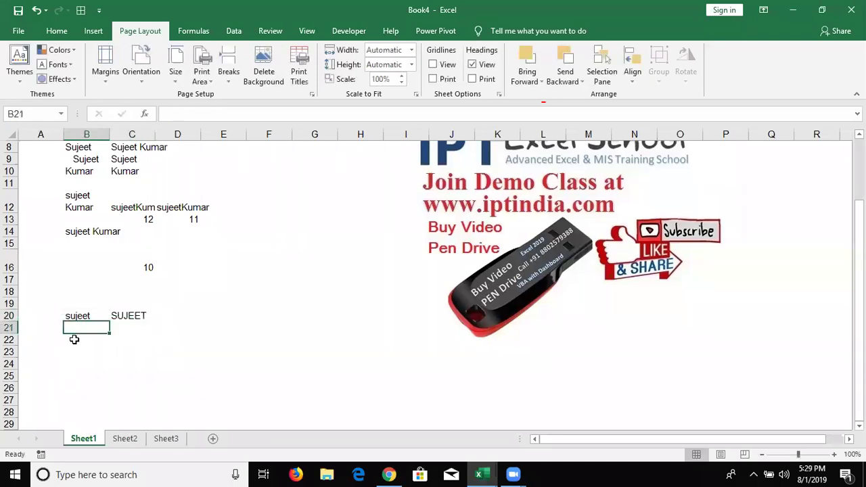
key(Up)
key(Right)
key(Right)
text(=)
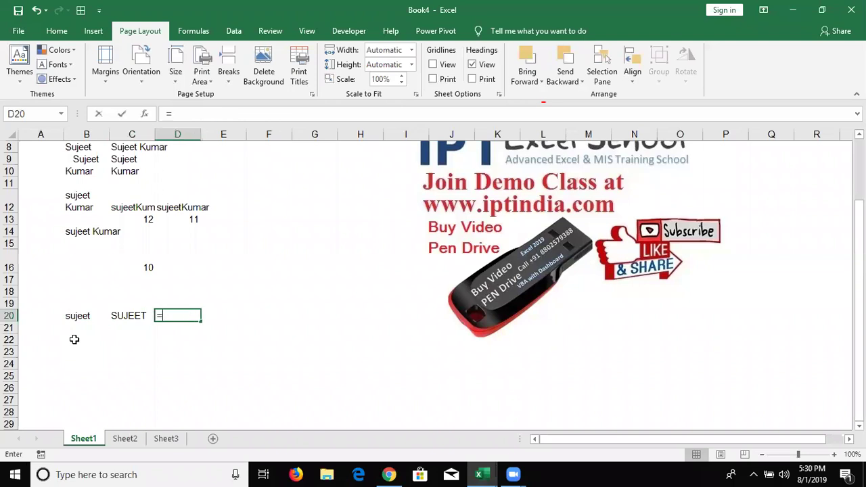
text(low)
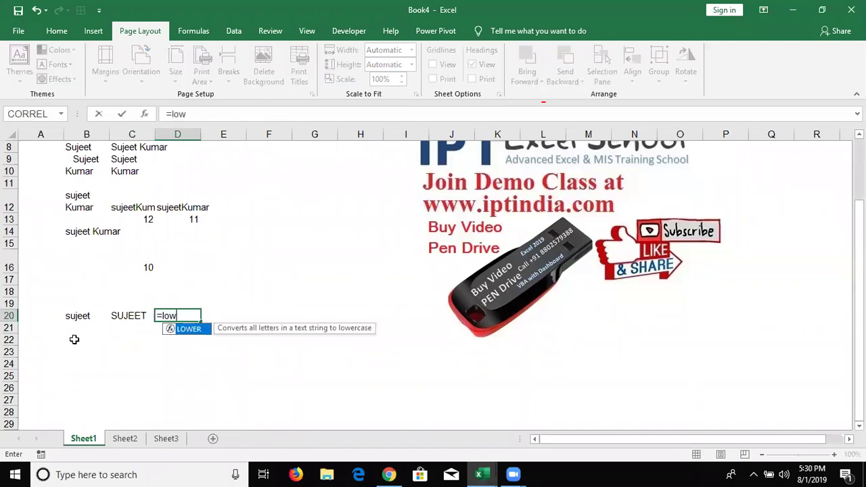
Complete =LOWER(C20) in D20, giving sujeet
key(Tab)
key(Left)
key(Return)
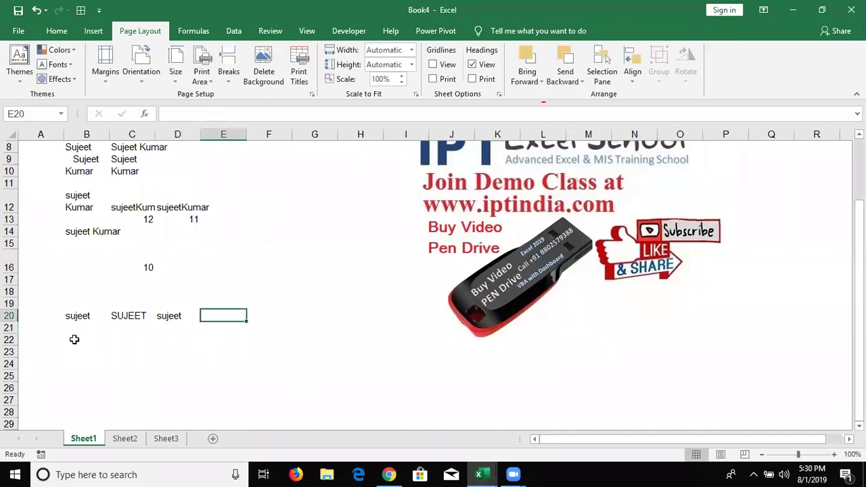
Enter =PROPER(D20) in E20, showing Sujeet
text(=pr)
text(o)
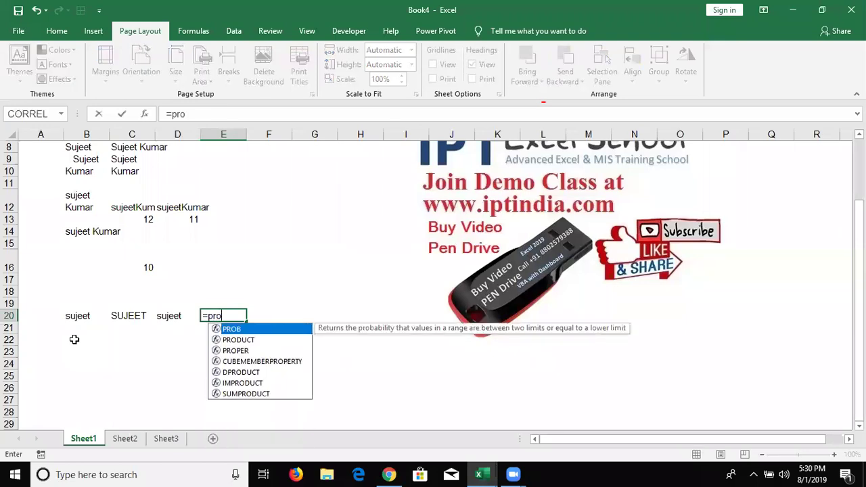
key(Down)
key(Down)
key(Tab)
key(Left)
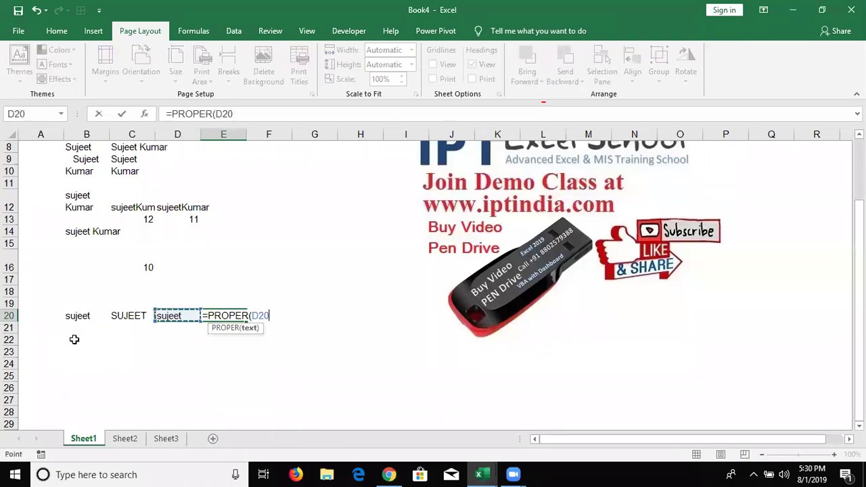
key(ctrl+Return)
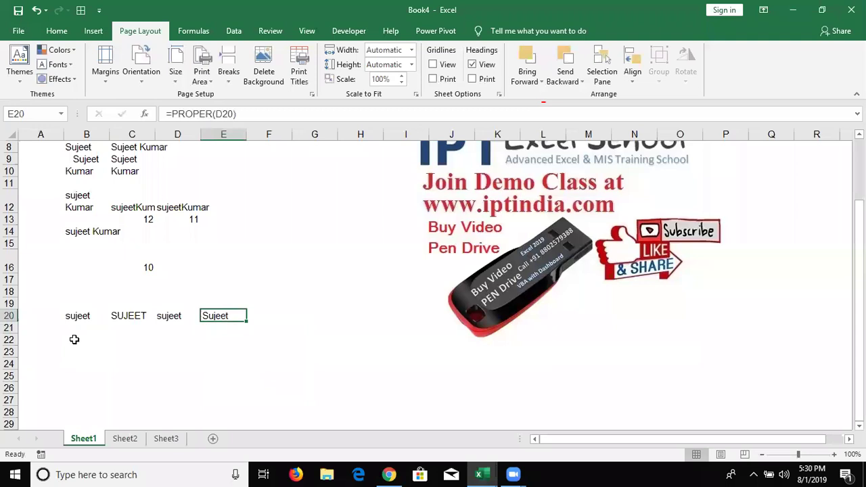
key(Down)
key(Left)
key(Left)
key(Left)
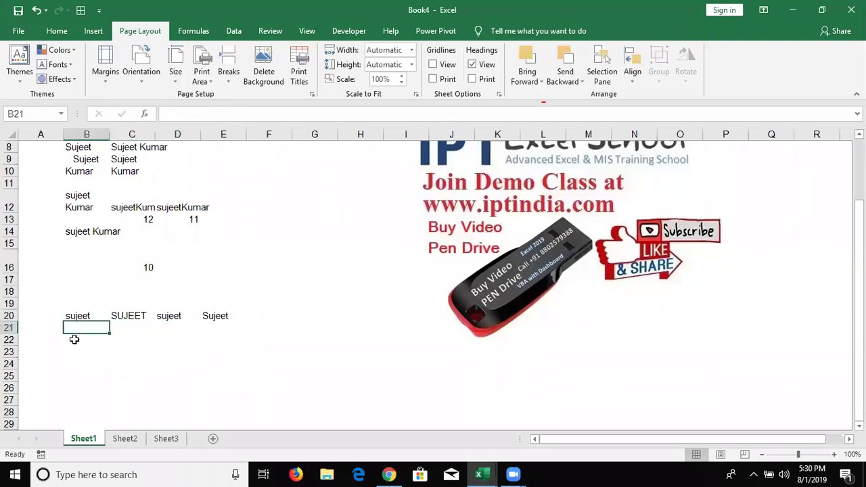
click(74, 340)
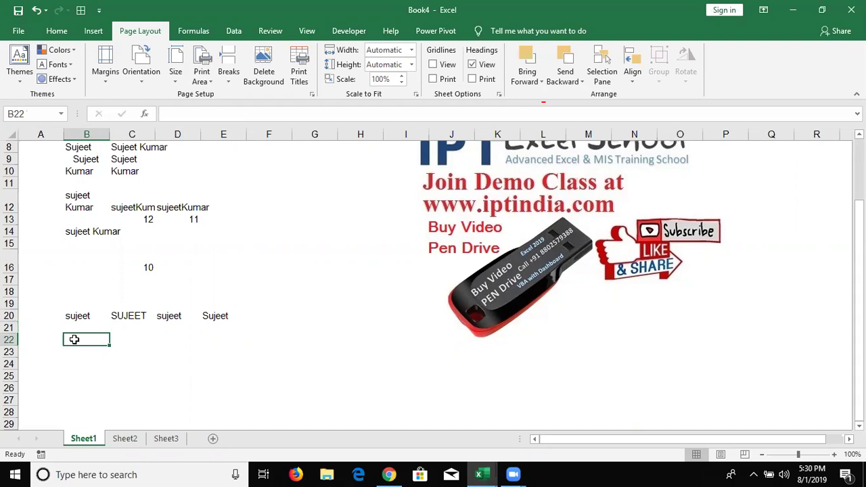
text(sujeet)
key(Tab)
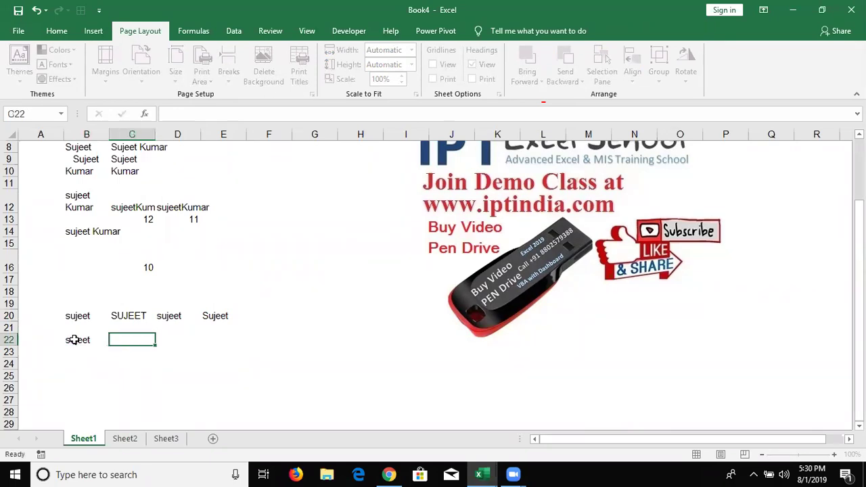
text(kumar)
key(Tab)
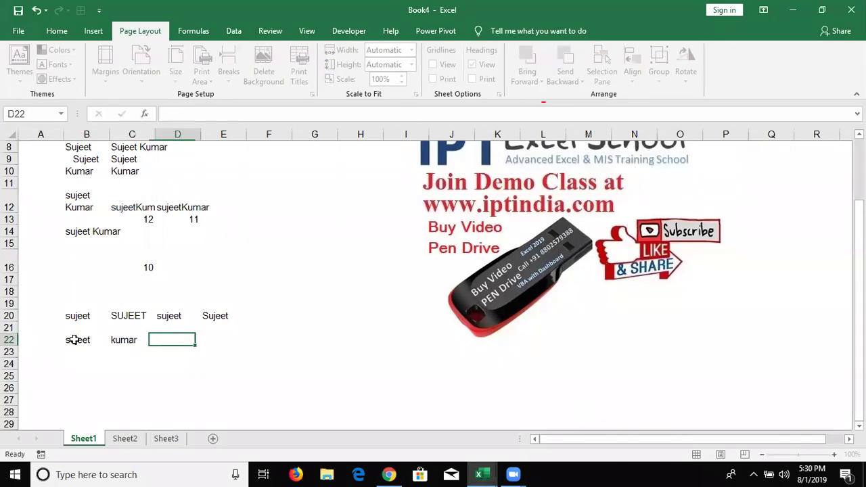
text(=)
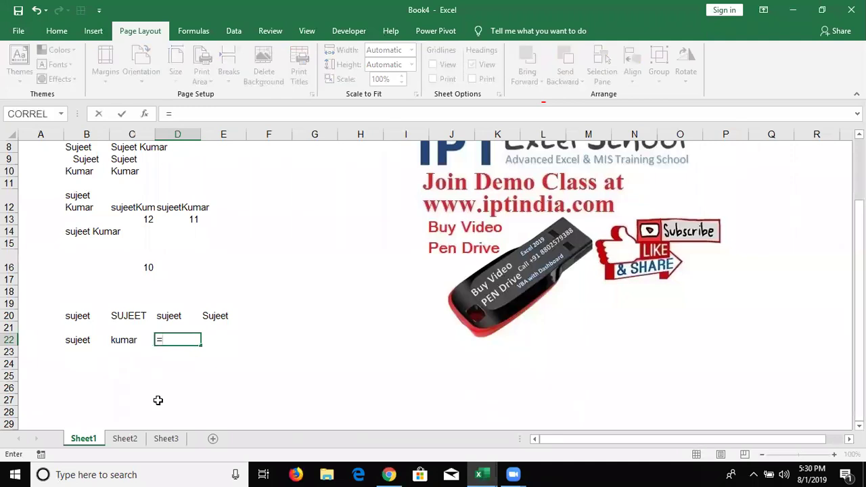
text(con)
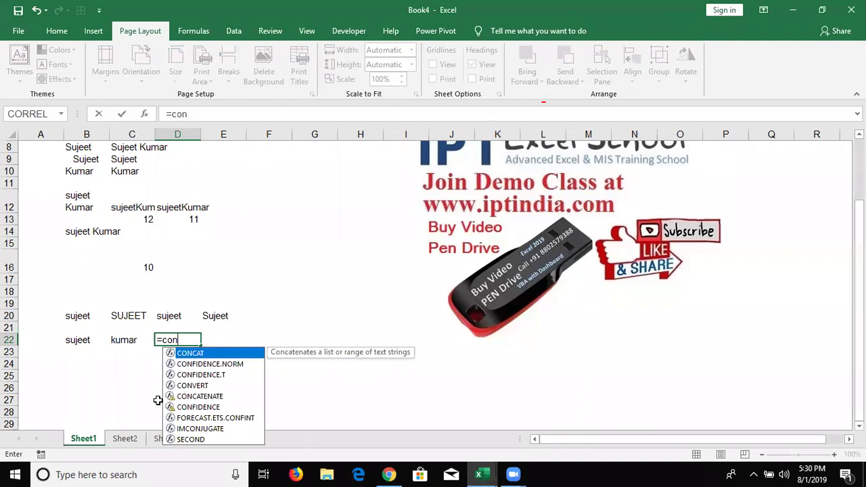
key(Down)
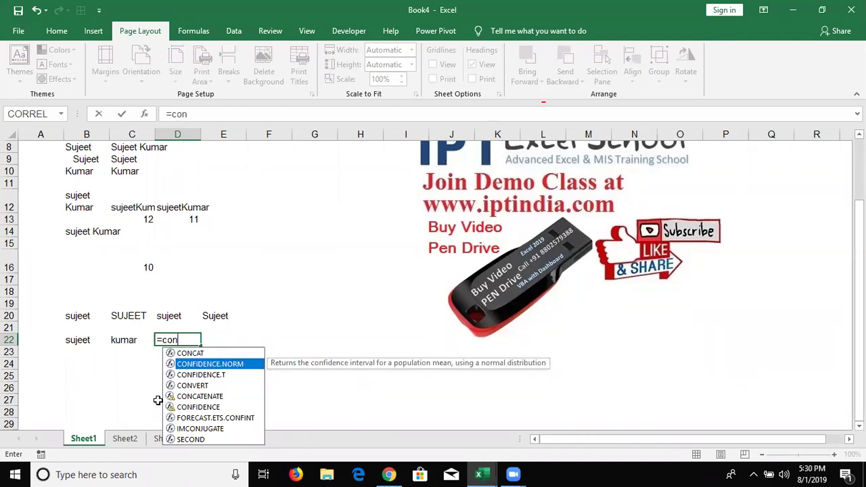
key(Down)
key(Down)
key(Up)
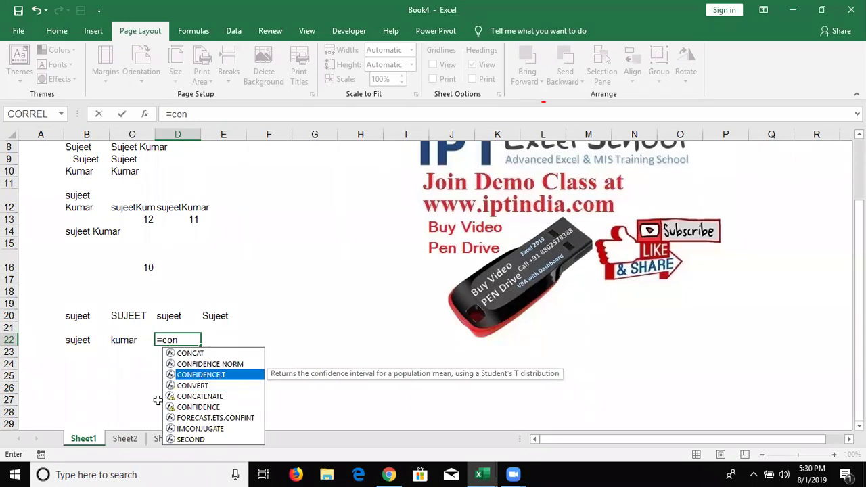
text(ca)
key(Down)
key(Tab)
key(Left)
key(Left)
text(," )
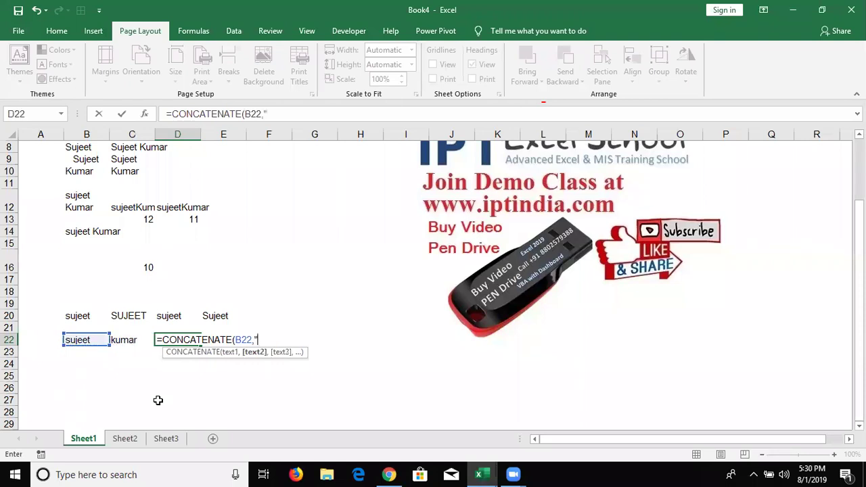
text(")
text(,)
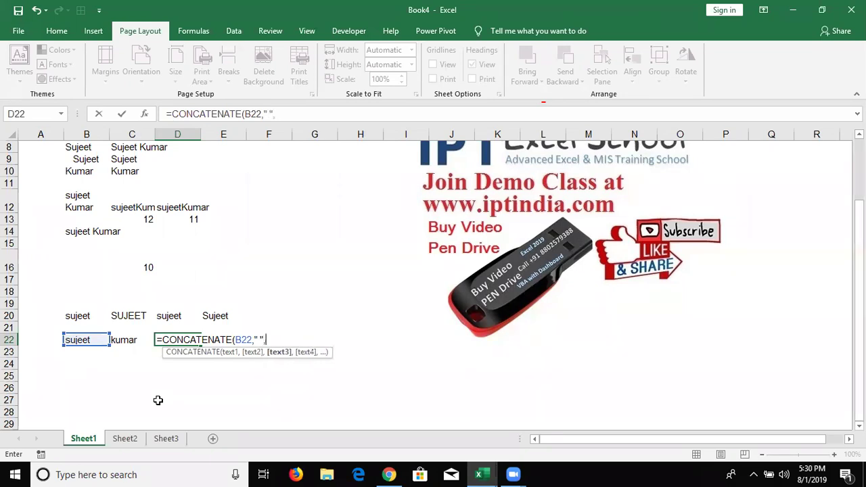
click(135, 344)
key(Return)
key(Right)
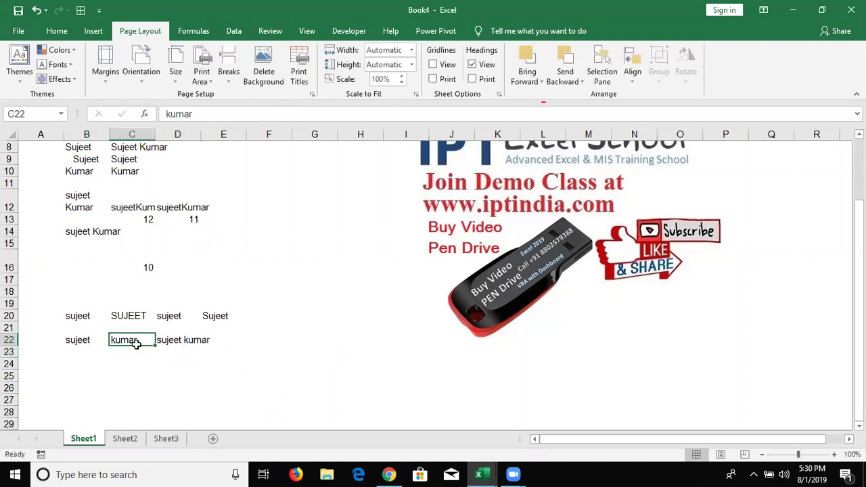
key(Right)
key(Down)
key(Down)
key(Left)
key(Left)
key(Left)
key(Right)
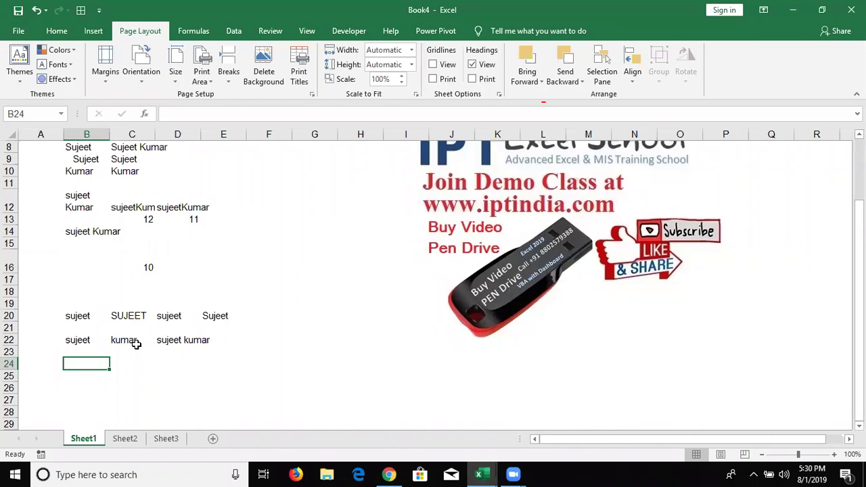
Enter the dates 8/1 in B24 and 8/31 in C24 (1-Aug and 31-Aug)
text(8/)
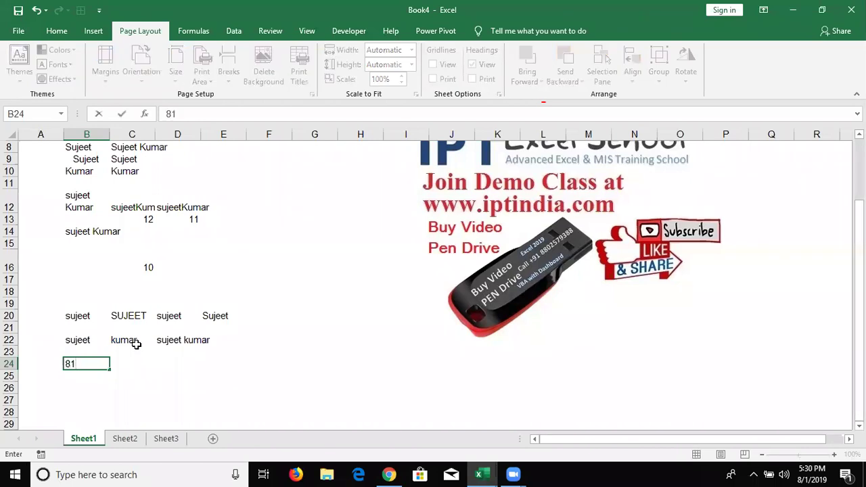
key(Escape)
text(8/1)
key(Tab)
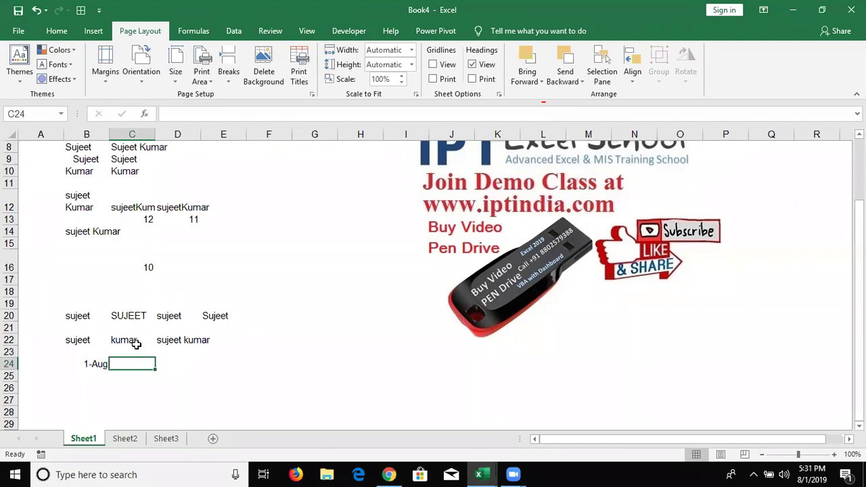
text(8)
text(/31)
key(Return)
key(Up)
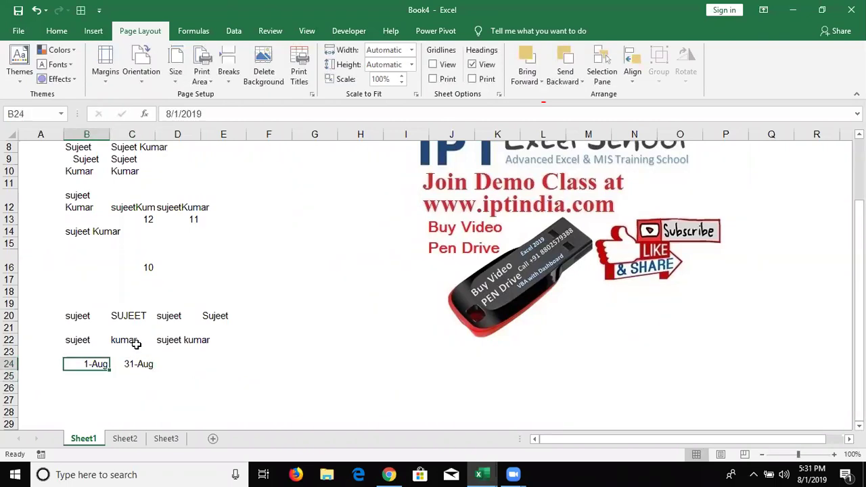
key(Right)
key(Right)
text(=)
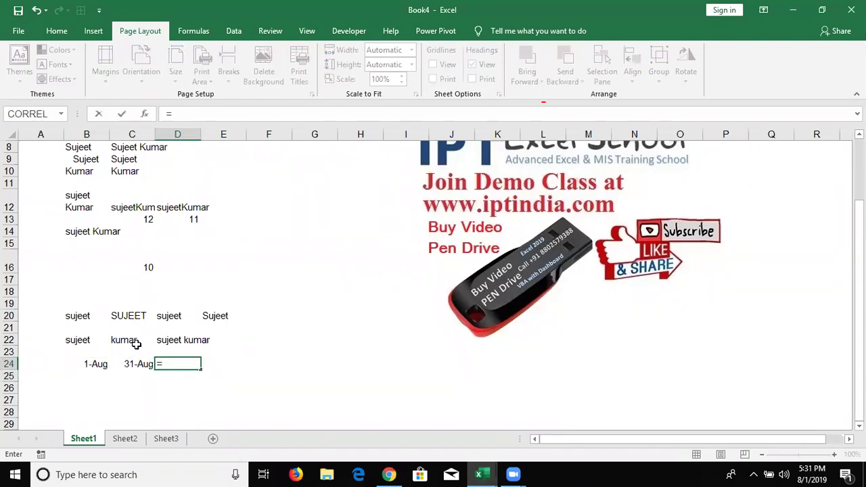
key(Escape)
key(Up)
key(Up)
key(Right)
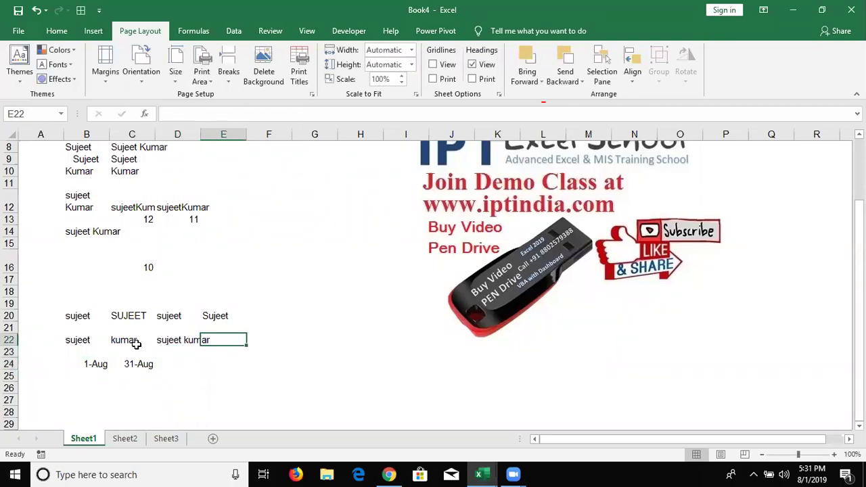
text(=)
key(Left)
key(Left)
key(Left)
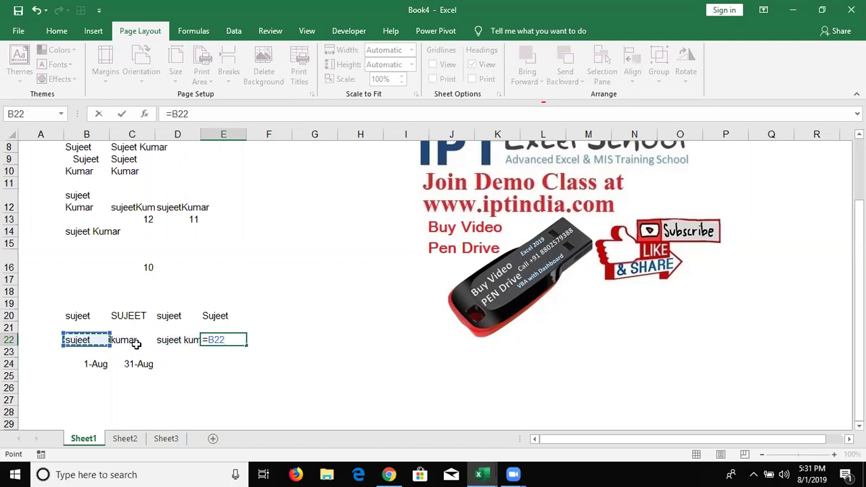
text(&" "&)
key(Left)
key(Left)
key(Return)
key(Down)
key(Left)
Enter =B24&" To "&C24 in D24, showing 43678 To 43708
text(=)
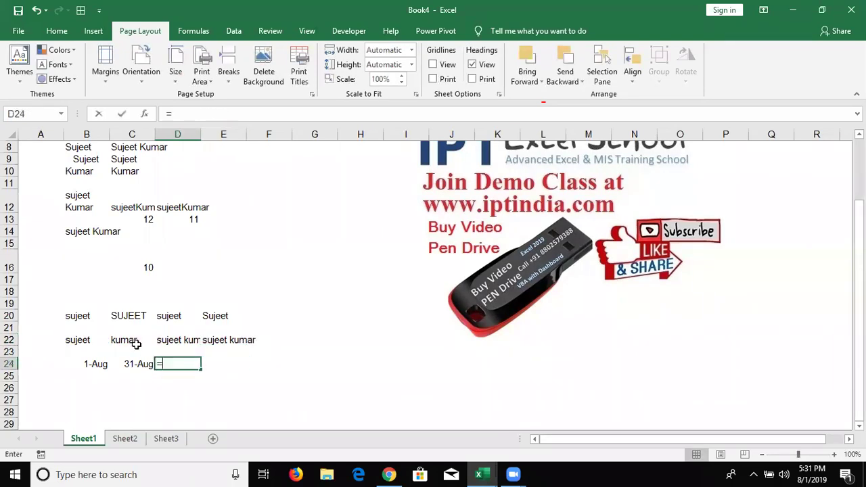
key(Left)
key(Left)
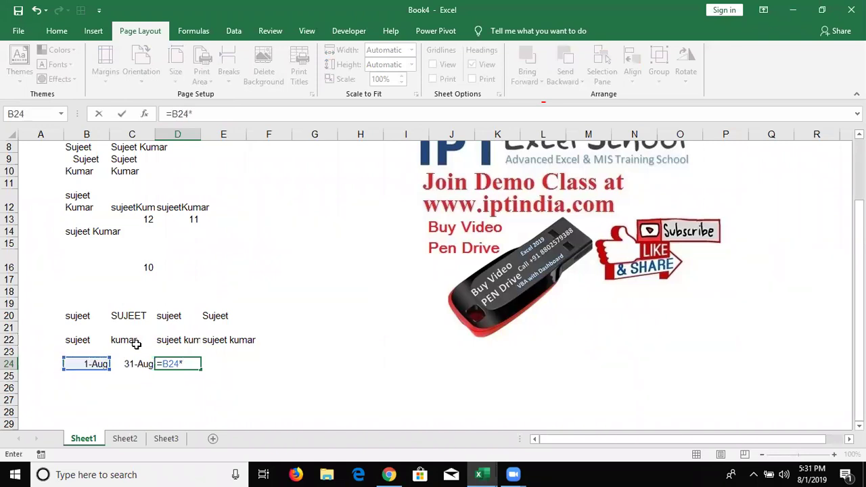
text(&")
text( To)
text( "&)
key(Left)
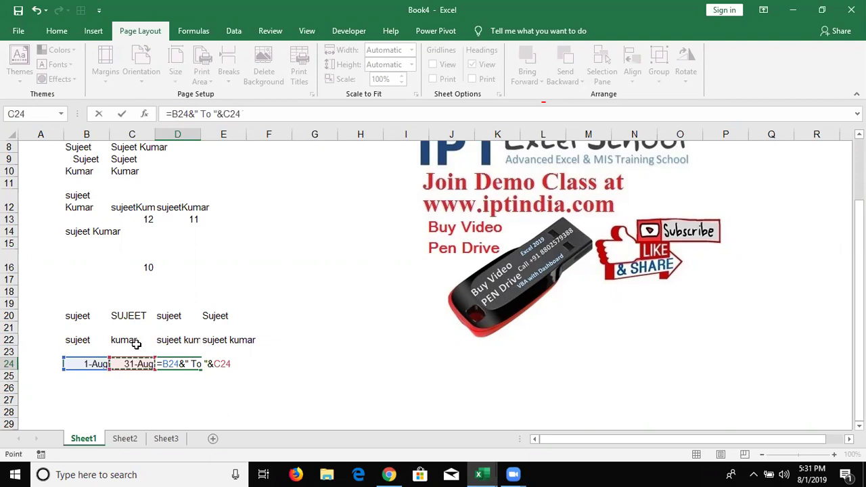
key(Return)
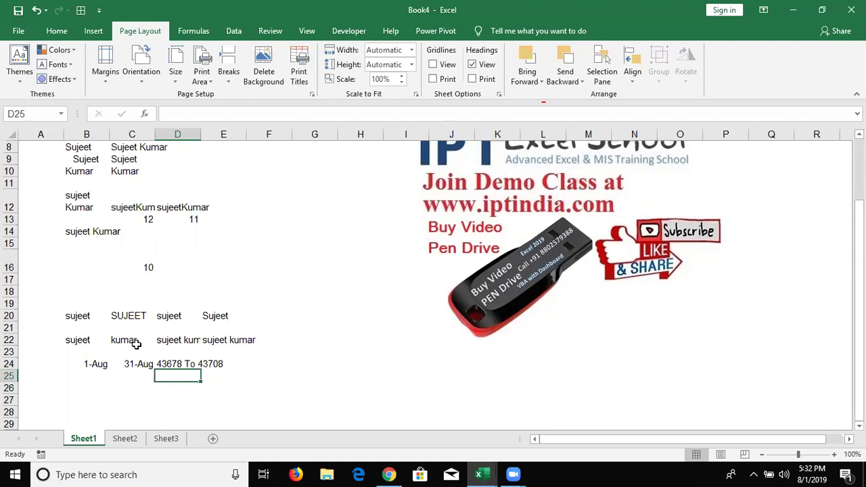
Enter =TEXT(B24,"ddd") in B25 to show the weekday name Thu
key(Up)
key(Down)
key(Left)
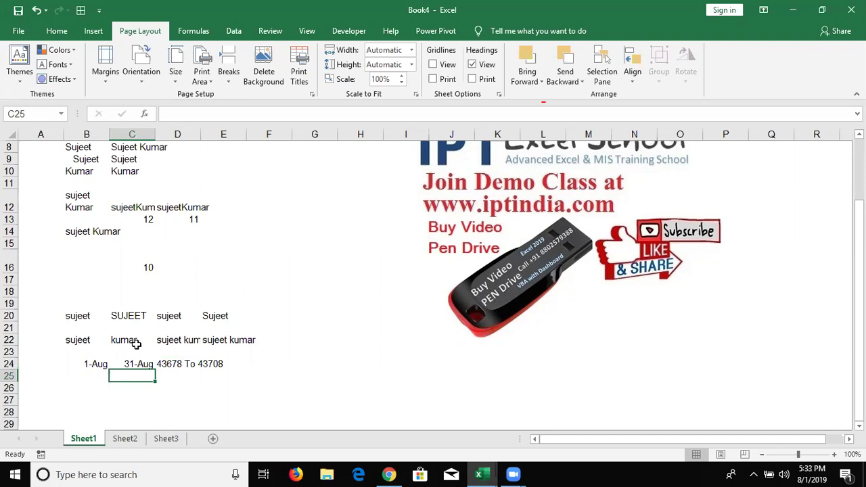
key(Left)
text(=)
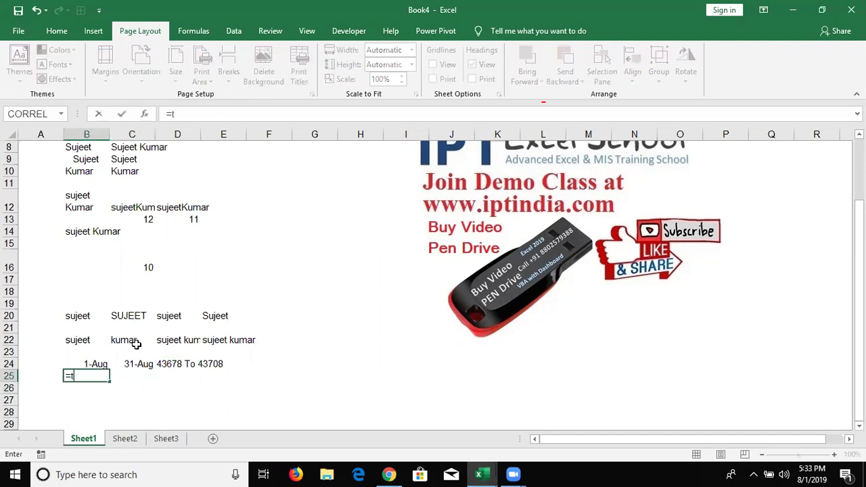
text(te)
key(Escape)
key(BackSpace)
text(W)
key(BackSpace)
text(E)
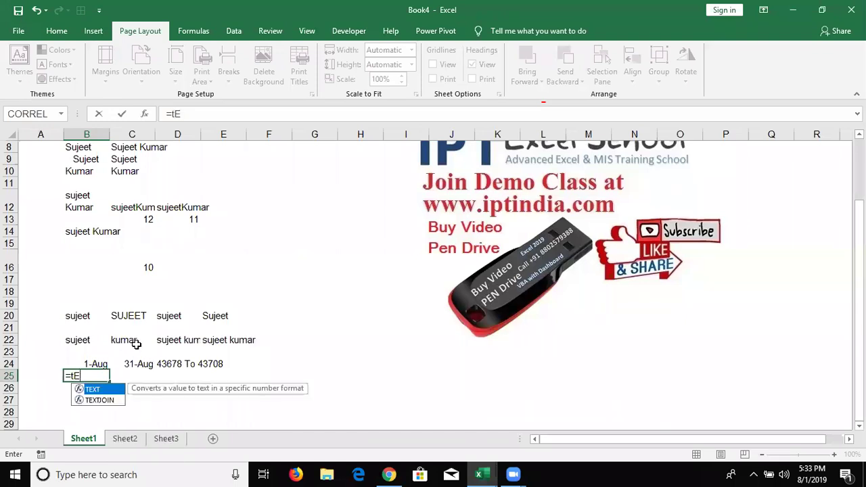
key(Tab)
key(Up)
text(,"ddd"))
key(Return)
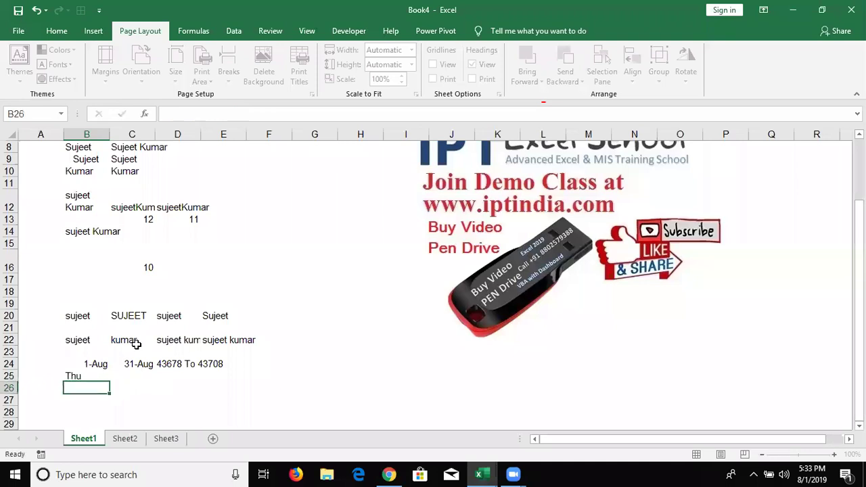
Fill the TEXT formula right into C25 and the range formula down into D25, giving "Thu To Sat"
key(Up)
key(shift+Right)
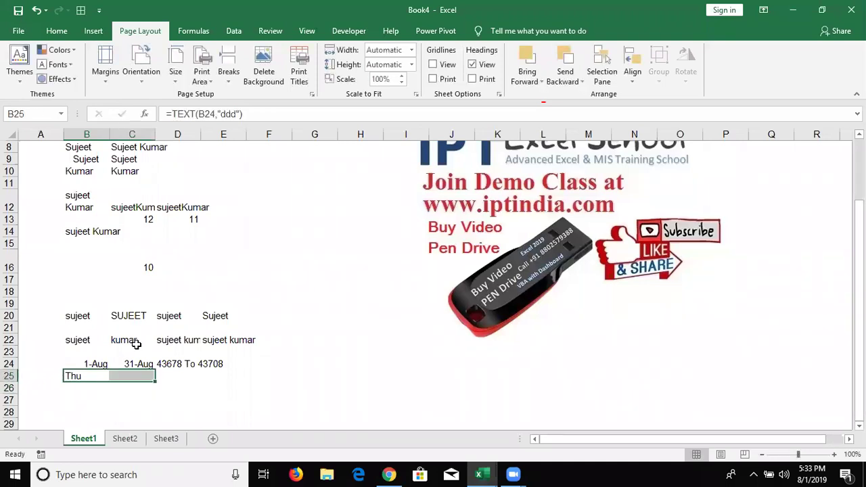
key(ctrl+r)
key(Right)
key(Right)
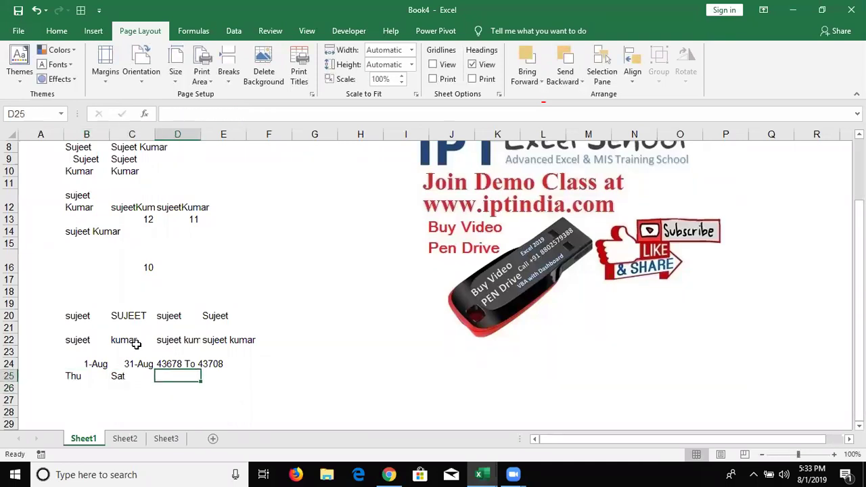
key(ctrl+d)
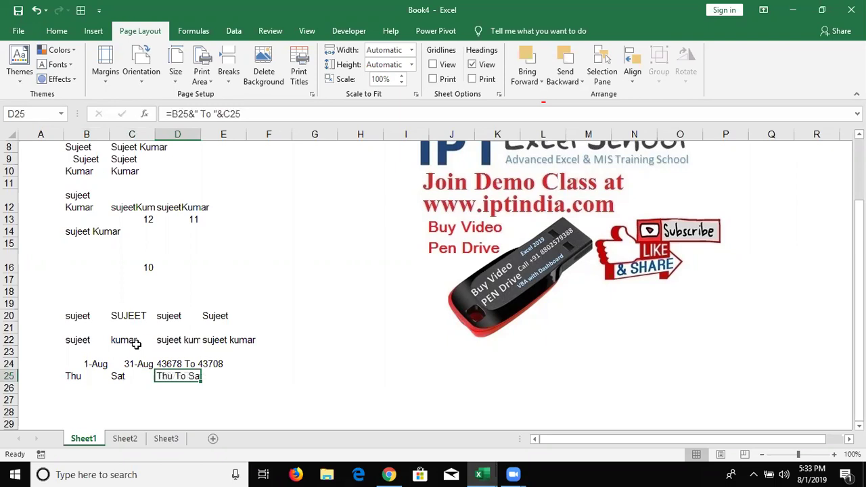
key(Return)
key(Up)
key(Left)
key(Left)
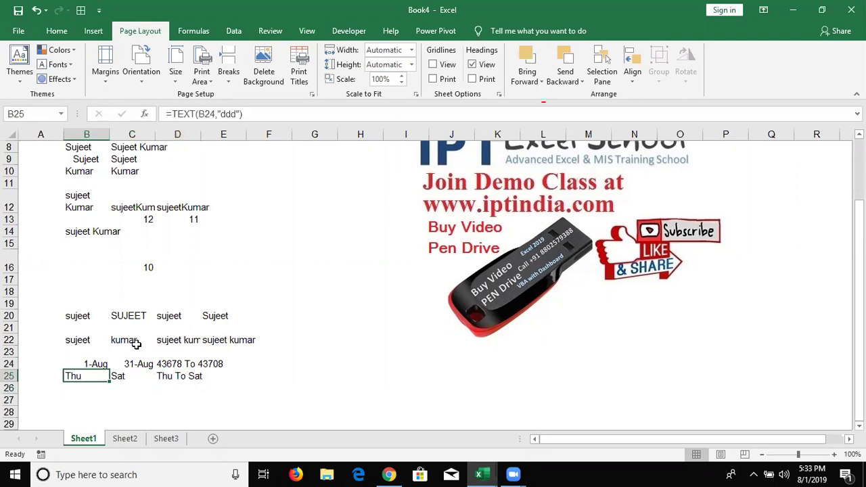
Change B25's format code from "ddd" to "DD-MMM-YYYY"
double_click(228, 115)
text(DD)
key(BackSpace)
key(BackSpace)
text("DD-MMM)
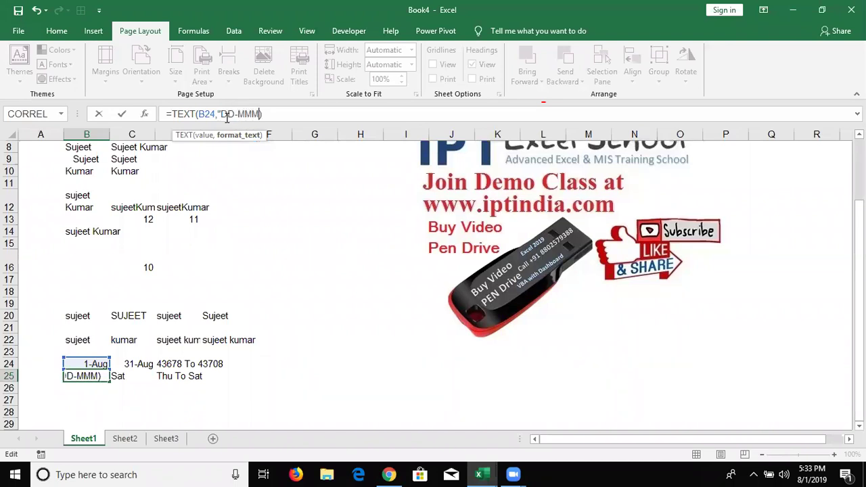
text(-YYY)
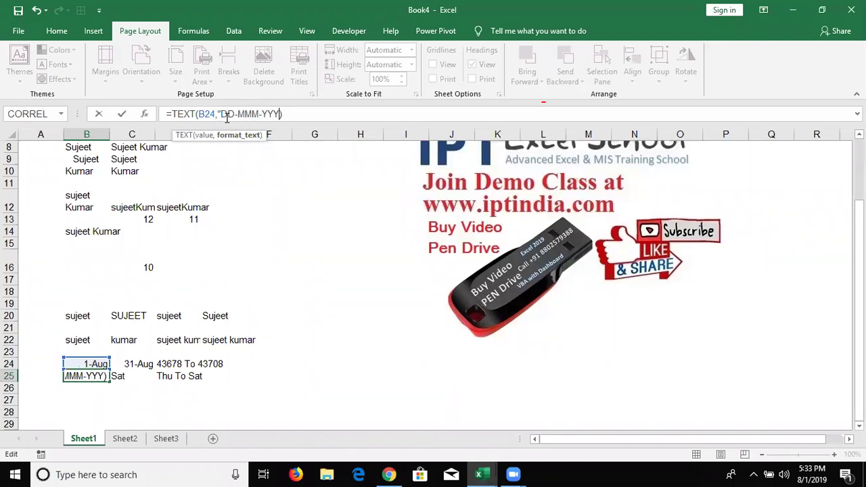
text(Y")
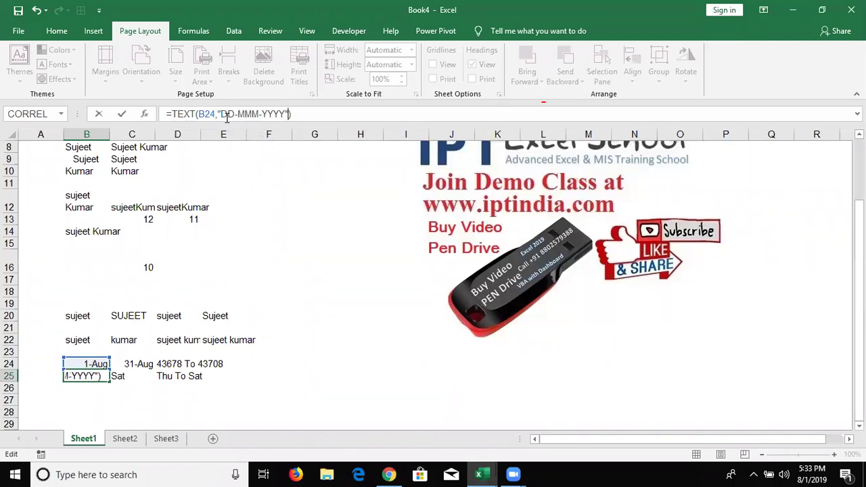
key(Return)
Copy B25's updated formula into C25 so D25 reads "01-Aug-2019 To 31-Aug-2019"
key(Up)
key(ctrl+c)
key(Right)
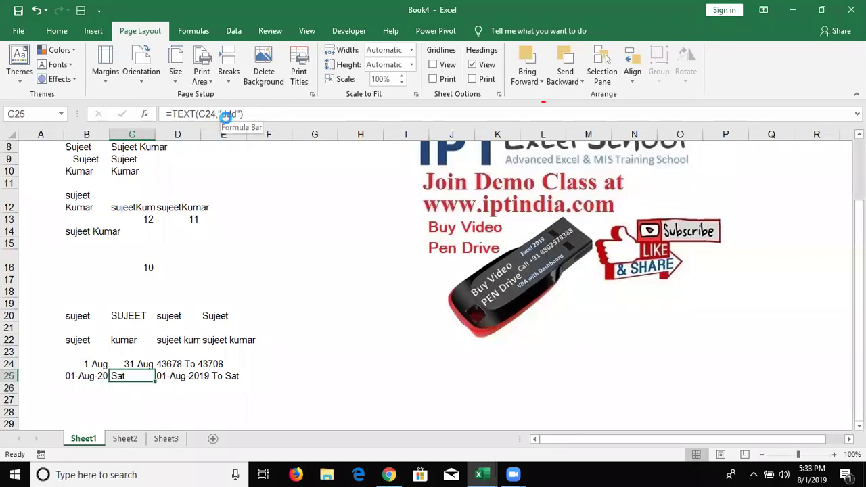
key(ctrl+v)
key(Right)
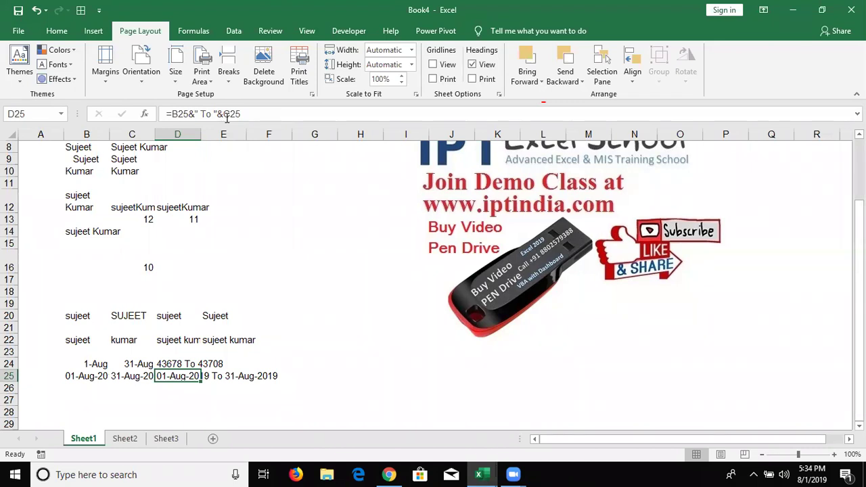
Show the Windows desktop with Windows+D
key(super+d)
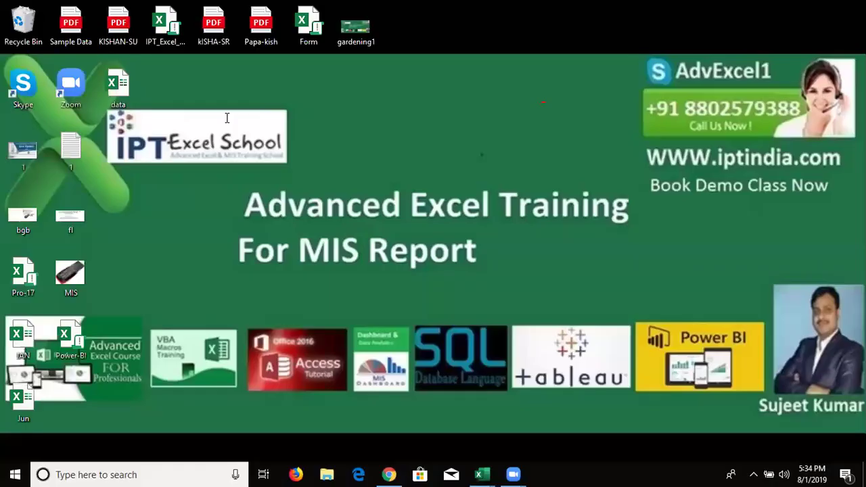